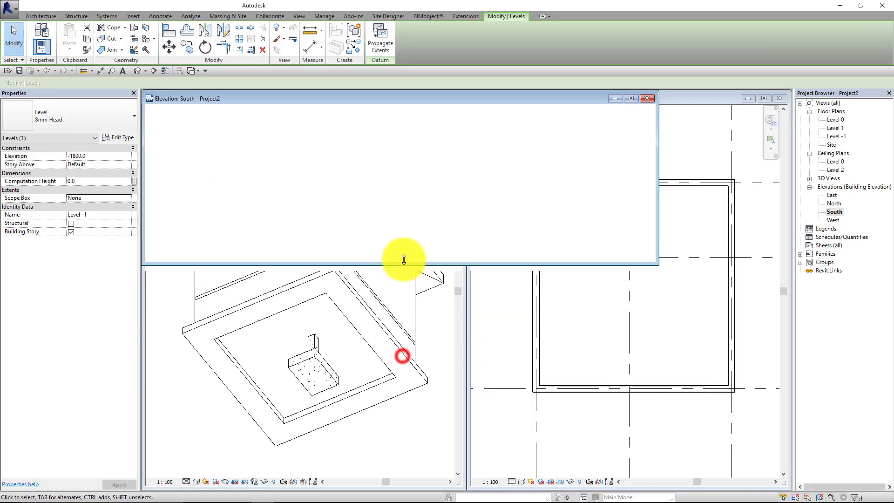
# Step: Set the elevation of Level 0 to 0 in the South elevation view
pyautogui.moveTo(393, 239); pyautogui.dragTo(416, 141, button='middle')
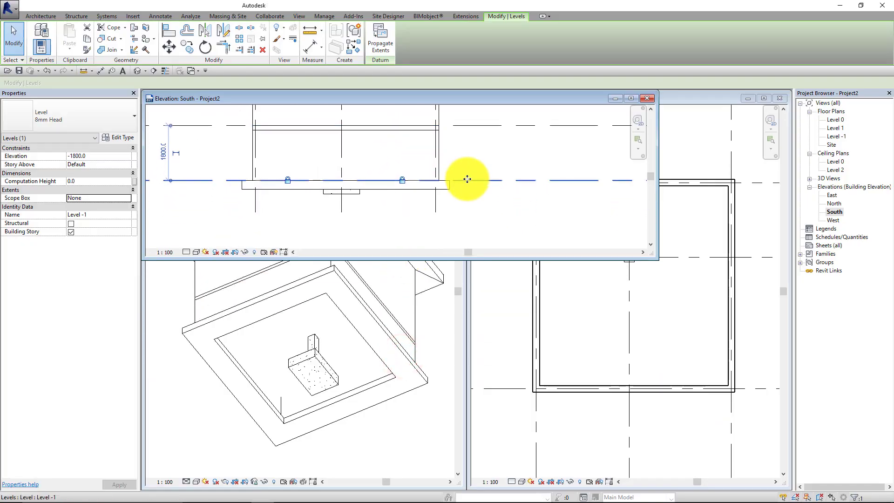
pyautogui.moveTo(465, 181)
pyautogui.mouseDown()
pyautogui.moveTo(466, 152)
pyautogui.moveTo(471, 229)
pyautogui.moveTo(465, 180)
pyautogui.mouseUp()
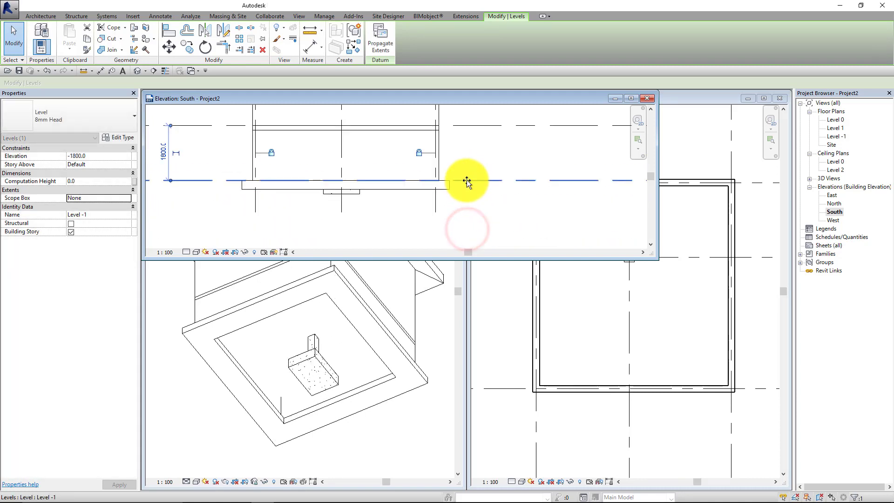
pyautogui.moveTo(471, 146); pyautogui.dragTo(485, 190, button='middle')
pyautogui.moveTo(471, 166)
pyautogui.mouseDown()
pyautogui.moveTo(463, 134)
pyautogui.moveTo(463, 178)
pyautogui.mouseUp()
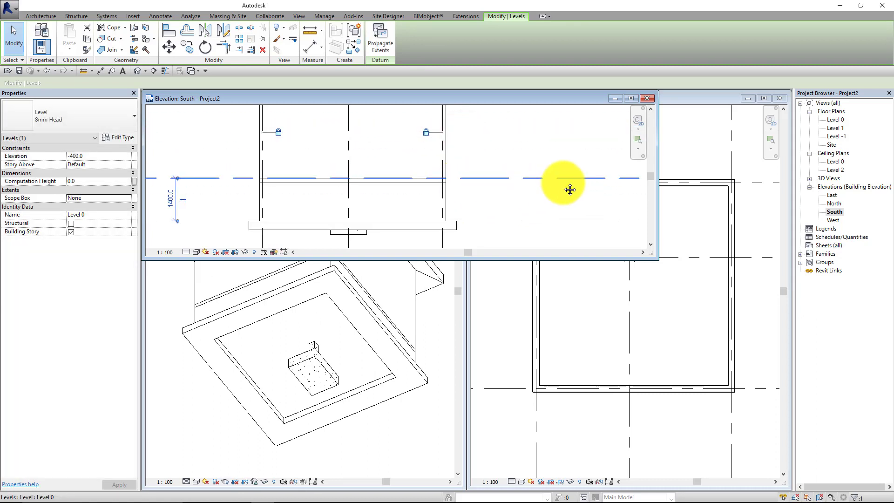
pyautogui.moveTo(571, 190); pyautogui.dragTo(319, 190, button='middle')
pyautogui.click(554, 191)
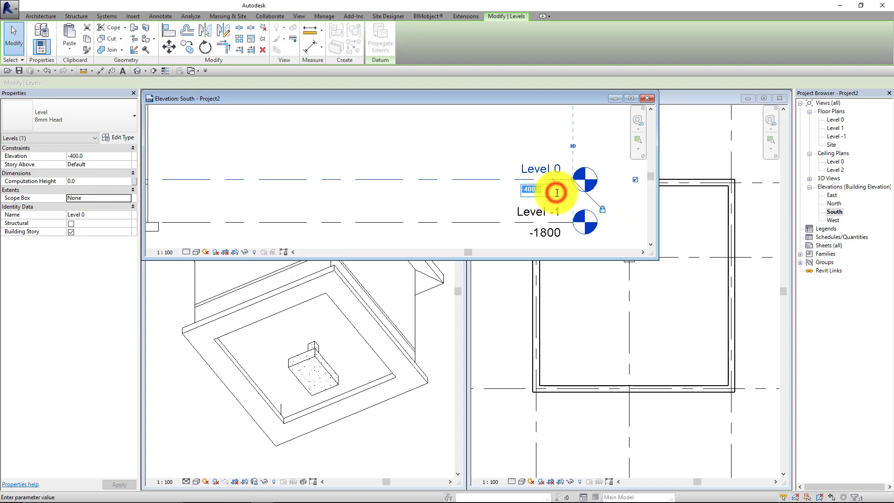
pyautogui.write('0')
pyautogui.press('Return')
pyautogui.click(454, 204)
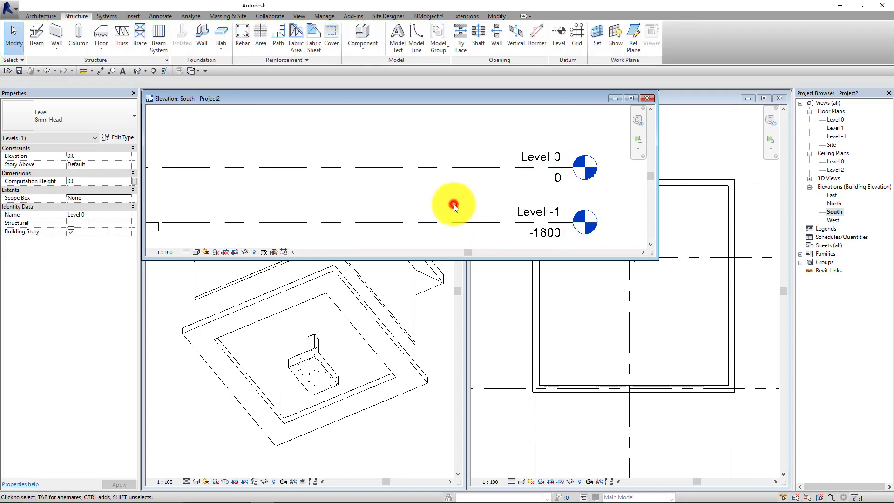
# Step: Shorten the level lines at both ends so they finish close to the building in the South elevation
pyautogui.scroll(-4, 406, 177)
pyautogui.click(460, 218)
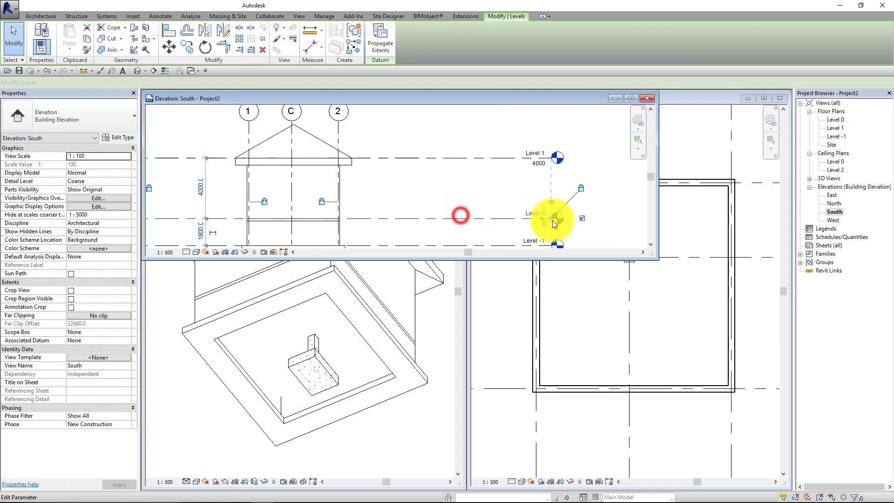
pyautogui.moveTo(552, 218); pyautogui.dragTo(391, 224)
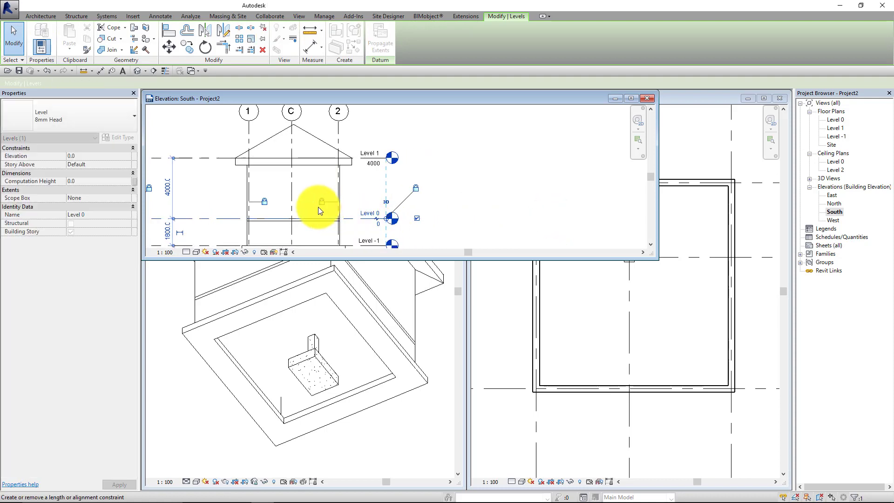
pyautogui.moveTo(317, 206); pyautogui.dragTo(431, 175, button='middle')
pyautogui.click(318, 131)
pyautogui.moveTo(240, 125); pyautogui.dragTo(319, 127)
pyautogui.click(257, 192)
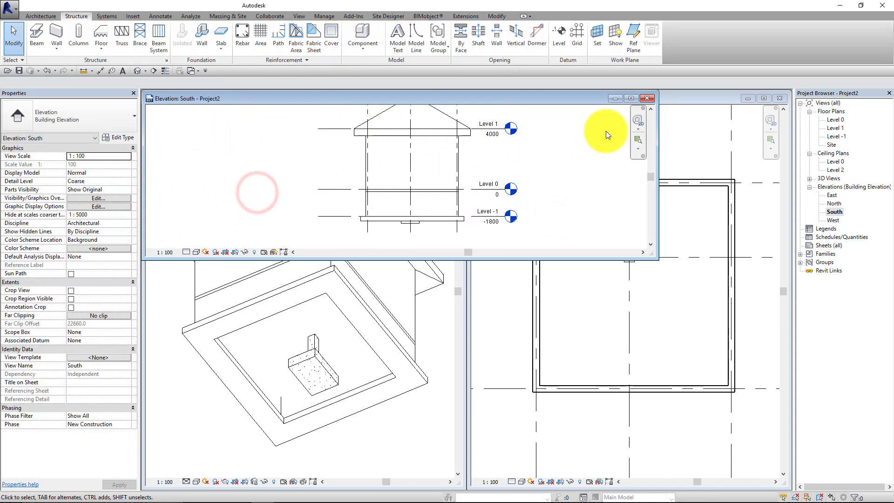
# Step: Close the South elevation and the Level -1 floor plan, and open the Level 0 floor plan
pyautogui.click(647, 98)
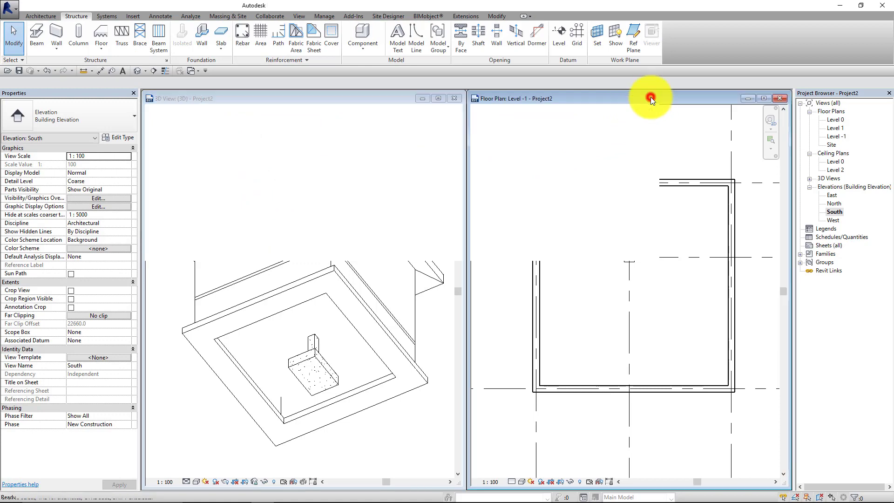
pyautogui.click(607, 306)
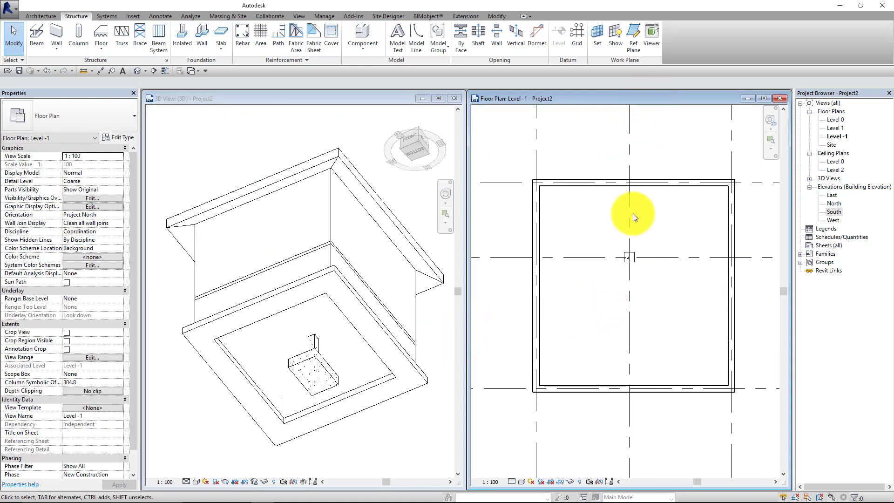
pyautogui.click(779, 98)
pyautogui.click(832, 121)
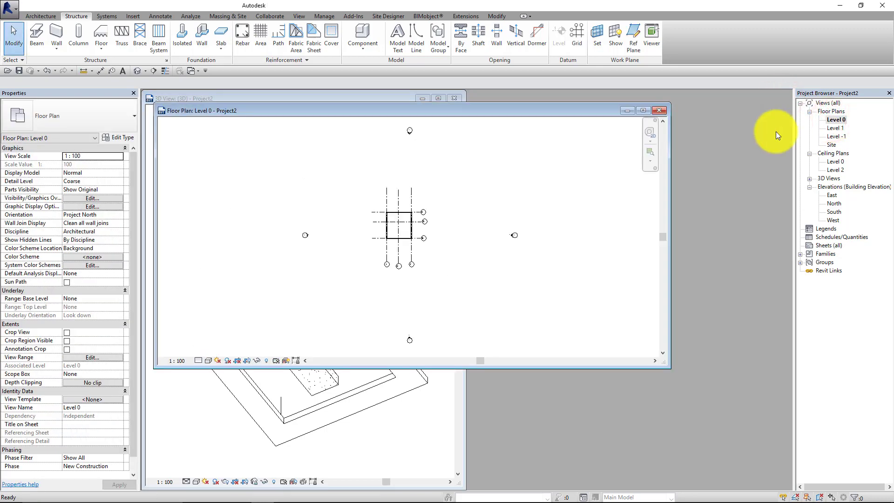
# Step: Tile the 3D view and the Level 0 floor plan side by side, with the 3D view first
pyautogui.click(305, 18)
pyautogui.click(765, 52)
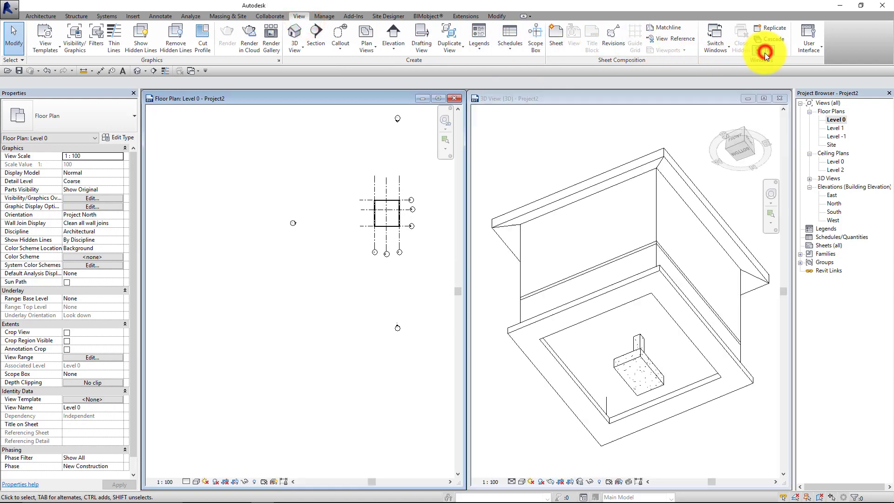
pyautogui.click(717, 96)
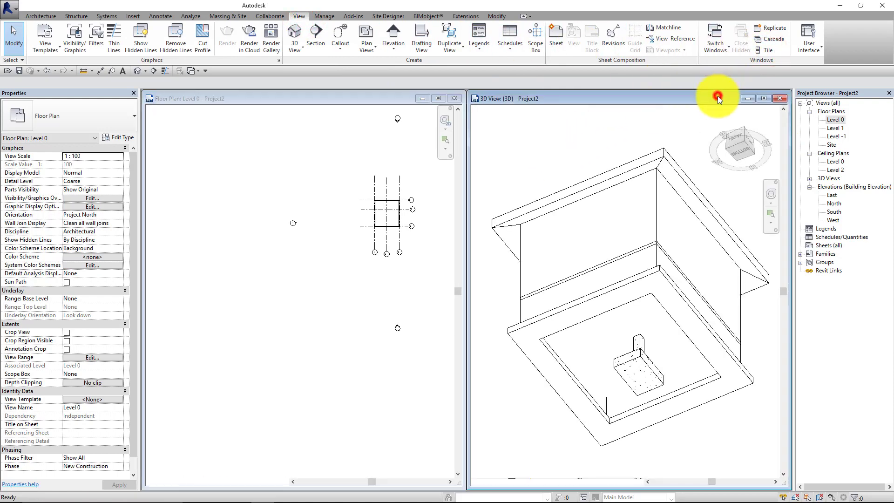
pyautogui.click(767, 49)
pyautogui.click(676, 189)
pyautogui.scroll(8, 736, 207)
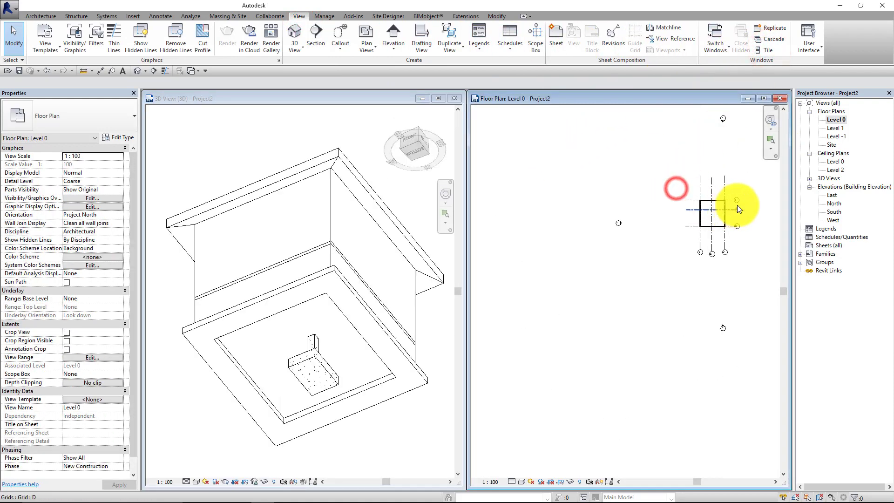
pyautogui.moveTo(692, 244); pyautogui.dragTo(720, 262, button='middle')
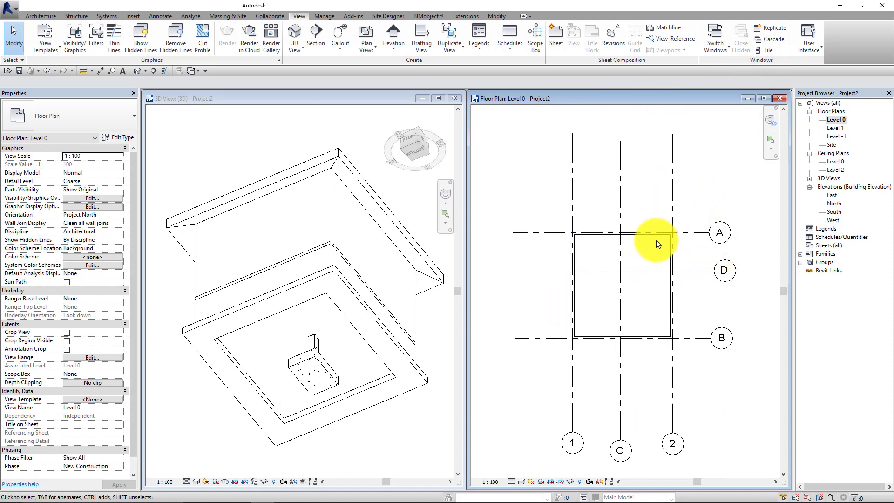
# Step: Place a 300 x 300mm concrete square structural column at the intersection of grids C and D on Level 0
pyautogui.click(76, 16)
pyautogui.click(80, 31)
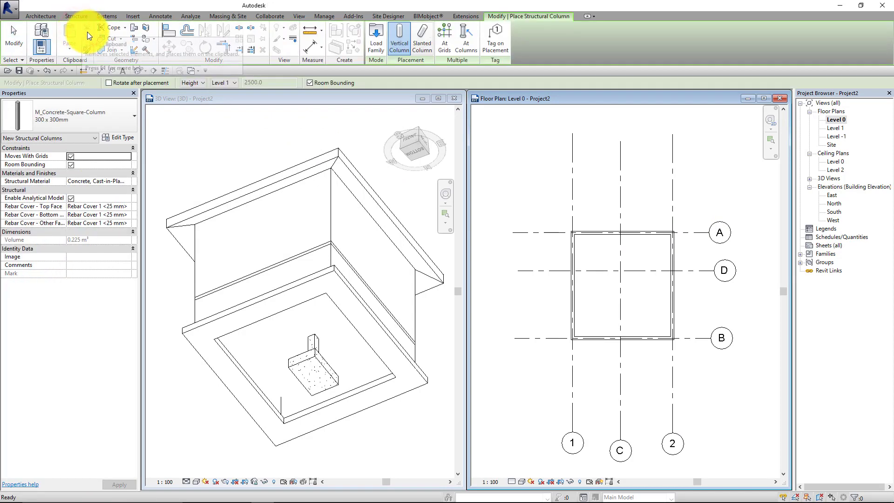
pyautogui.click(446, 46)
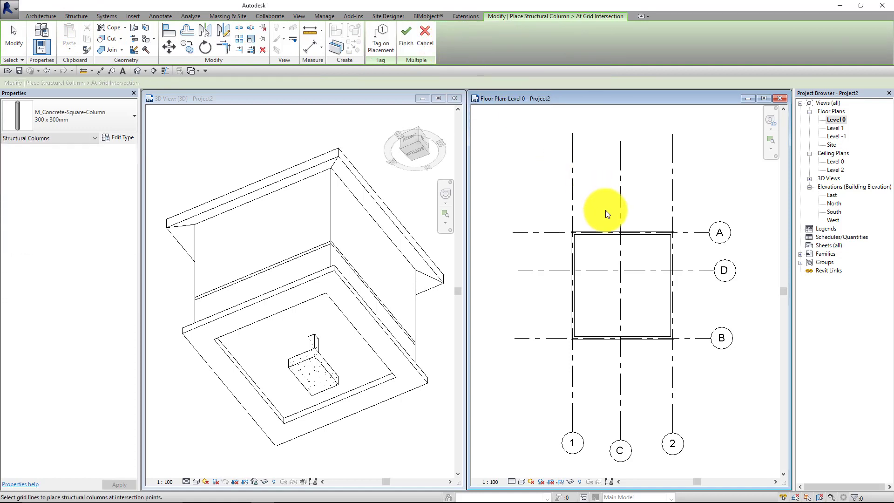
pyautogui.click(625, 262)
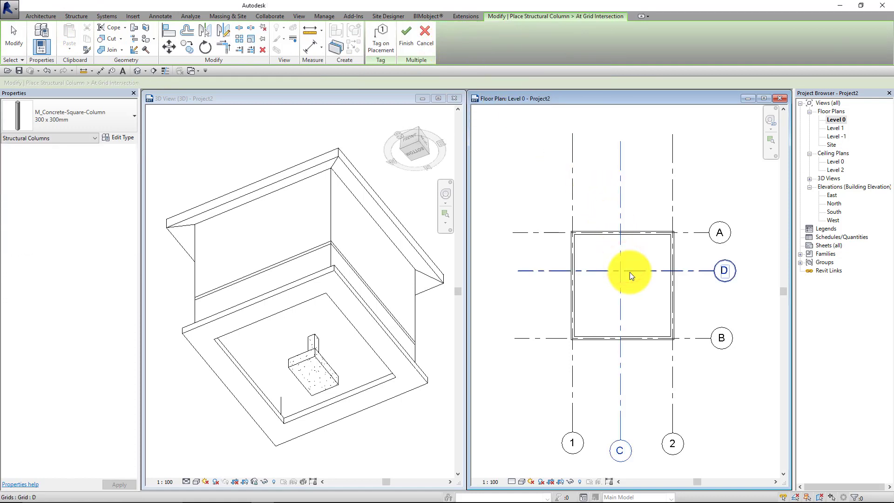
pyautogui.keyDown('ctrl'); pyautogui.click(630, 272); pyautogui.keyUp('ctrl')
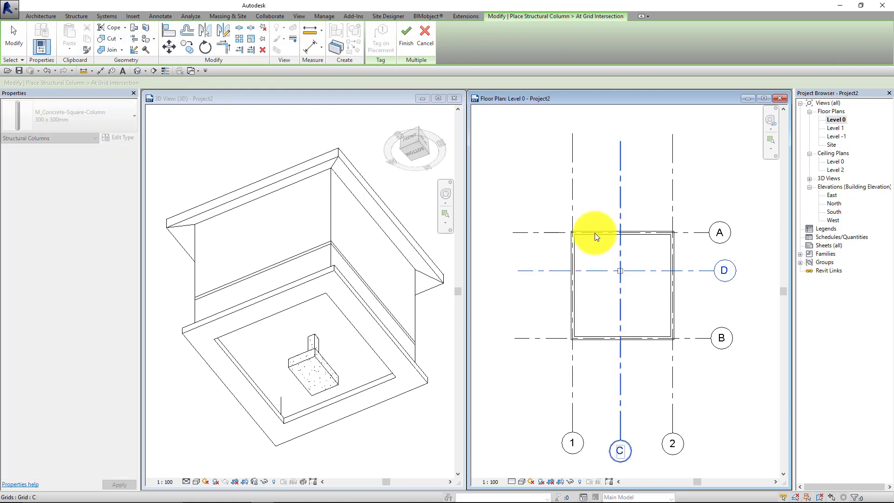
pyautogui.click(410, 43)
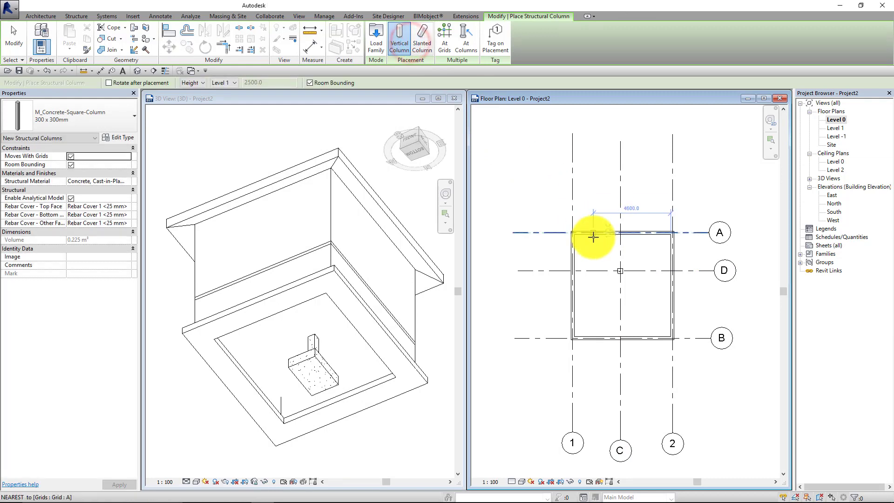
# Step: Display the 3D view in the Wireframe visual style and end the column placement
pyautogui.click(197, 484)
pyautogui.click(197, 483)
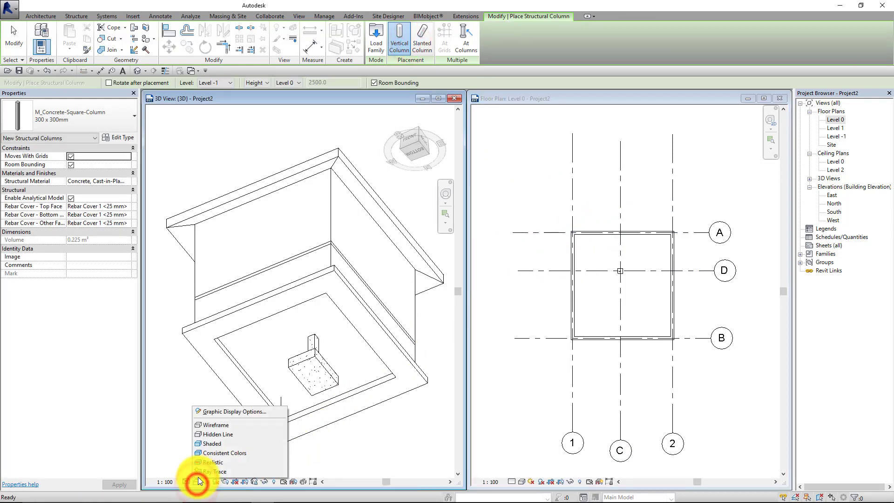
pyautogui.click(214, 425)
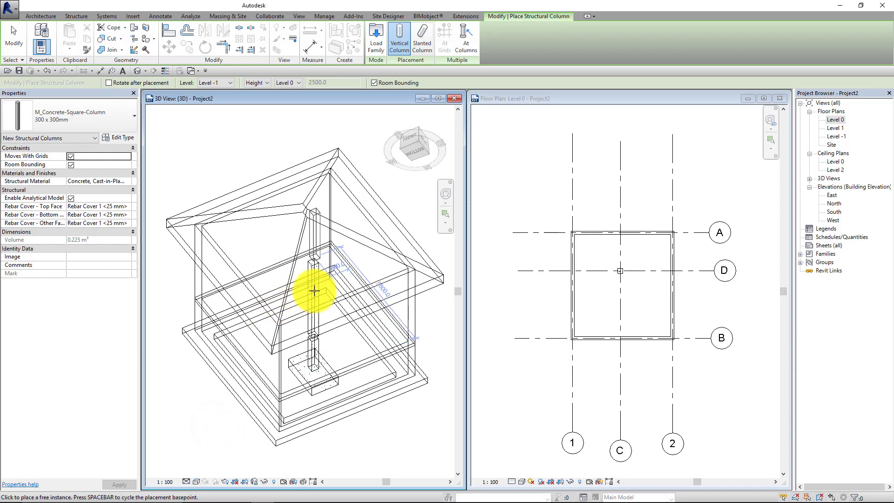
pyautogui.click(14, 39)
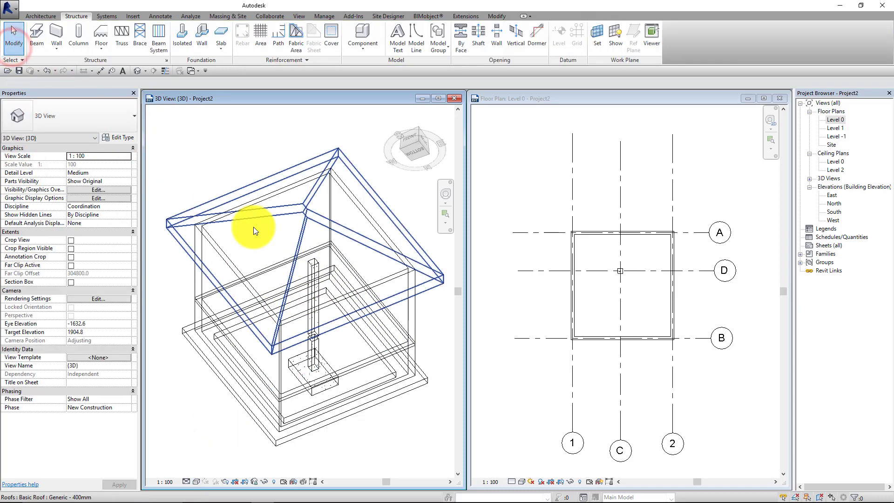
# Step: Inspect the base and top levels of the two stacked columns at grids C and D in the 3D view
pyautogui.click(309, 269)
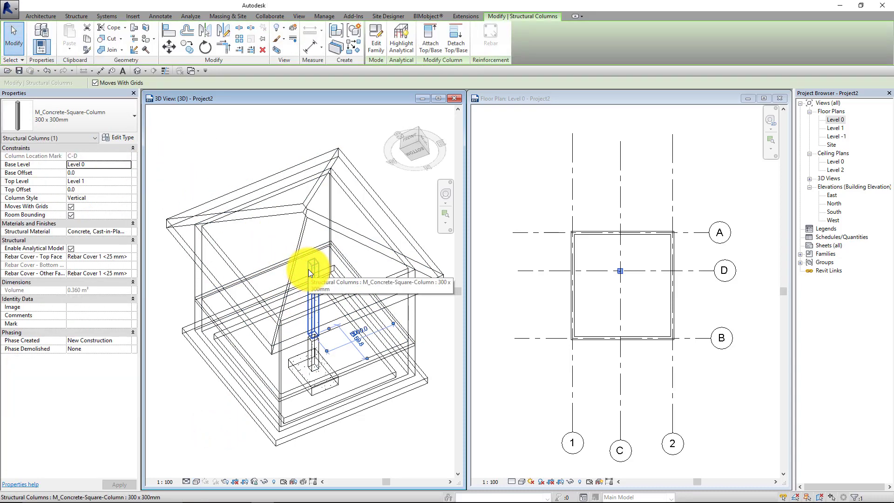
pyautogui.scroll(5, 620, 270)
pyautogui.click(490, 320)
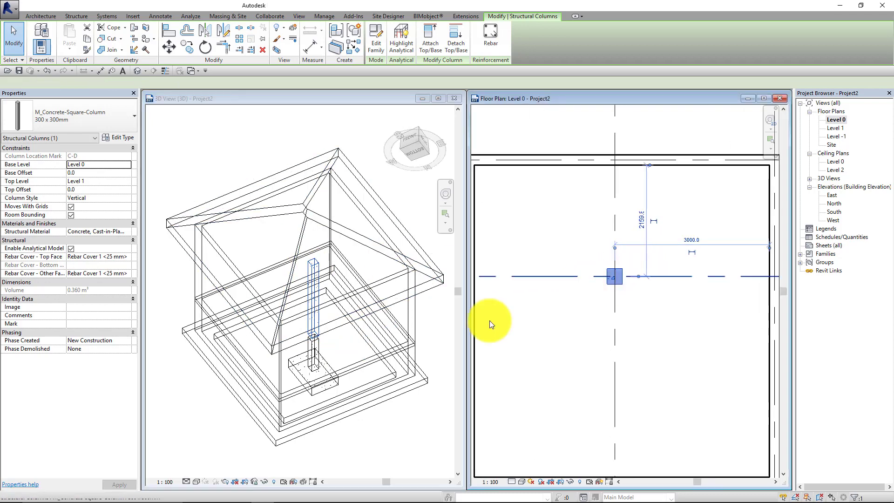
pyautogui.click(315, 345)
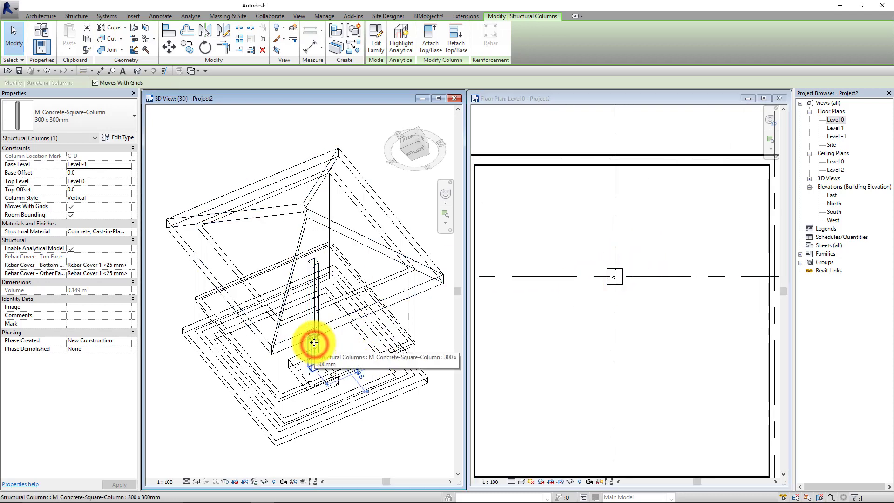
pyautogui.click(314, 320)
pyautogui.click(314, 347)
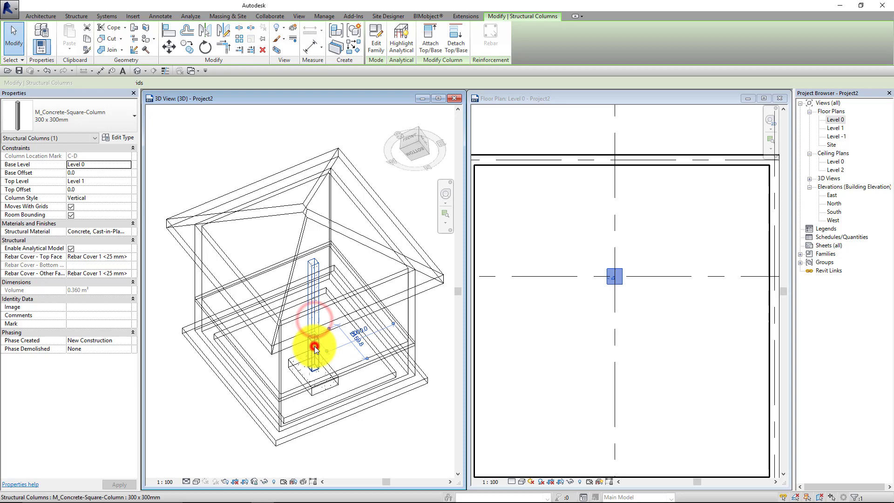
pyautogui.click(314, 323)
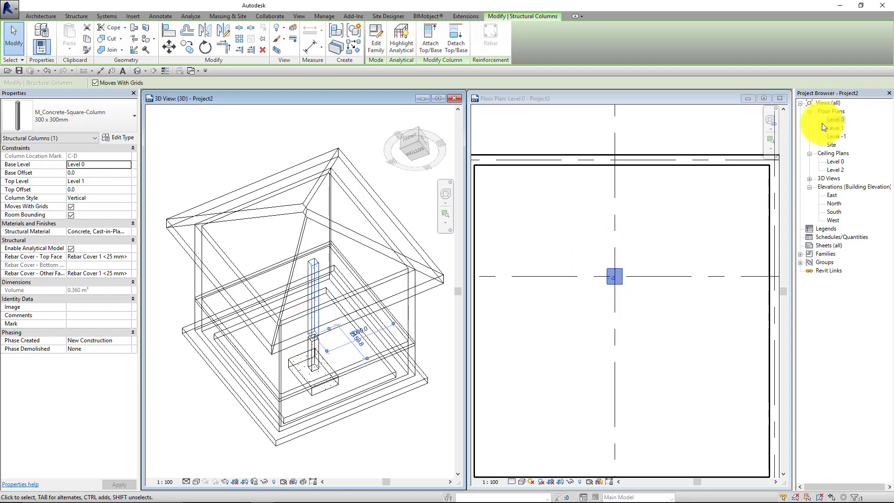
# Step: Add an aligned dimension between grid 1 and the opposite outer vertical grid, above the building in the Level 0 floor plan
pyautogui.click(701, 96)
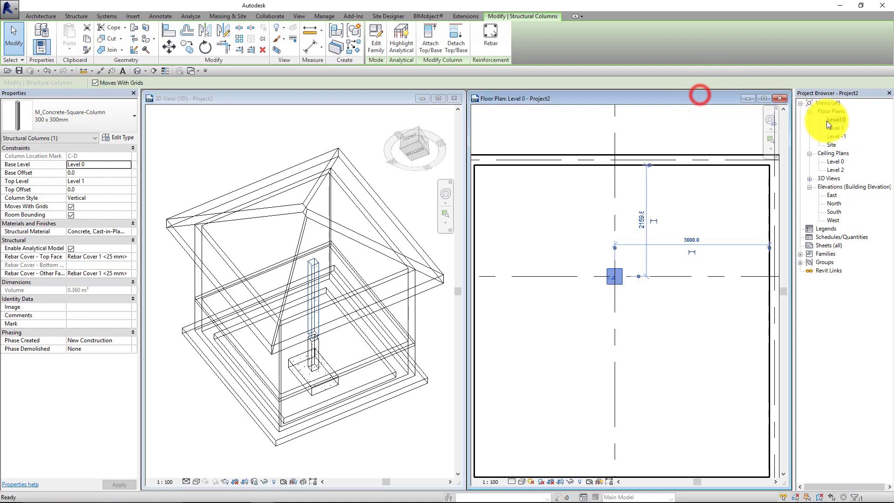
pyautogui.click(569, 349)
pyautogui.scroll(-4, 609, 308)
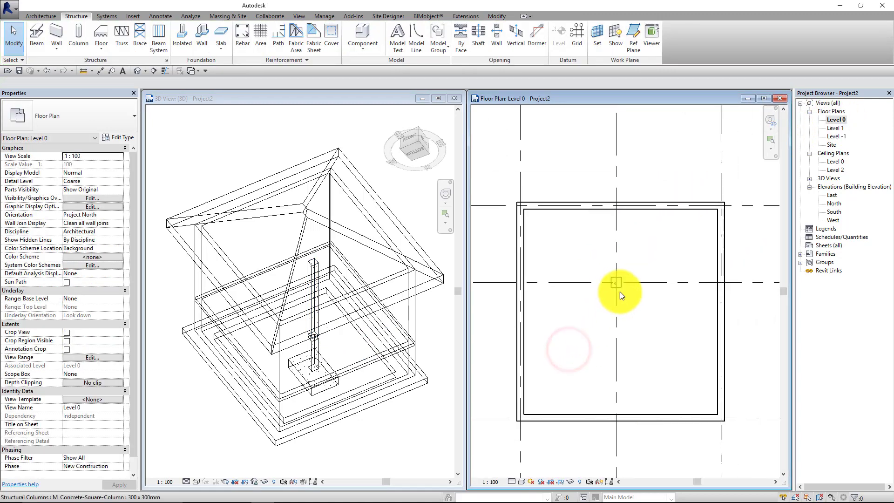
pyautogui.moveTo(622, 293); pyautogui.dragTo(632, 284, button='middle')
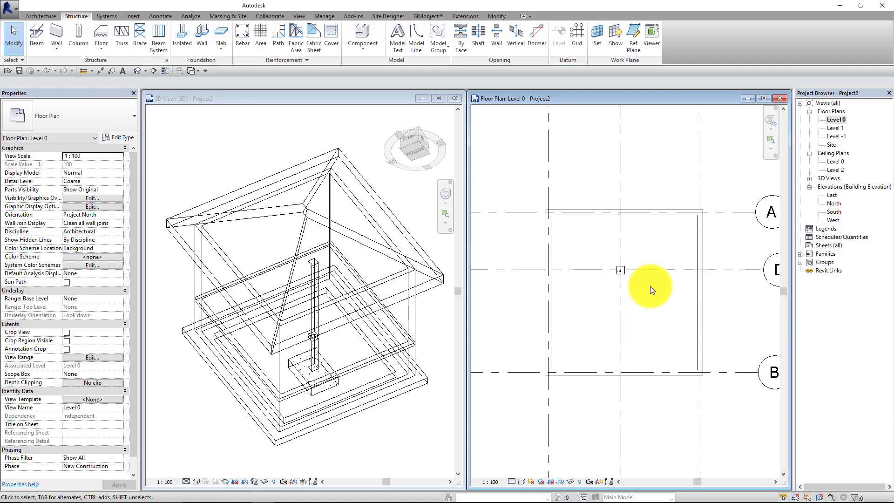
pyautogui.scroll(1, 647, 285)
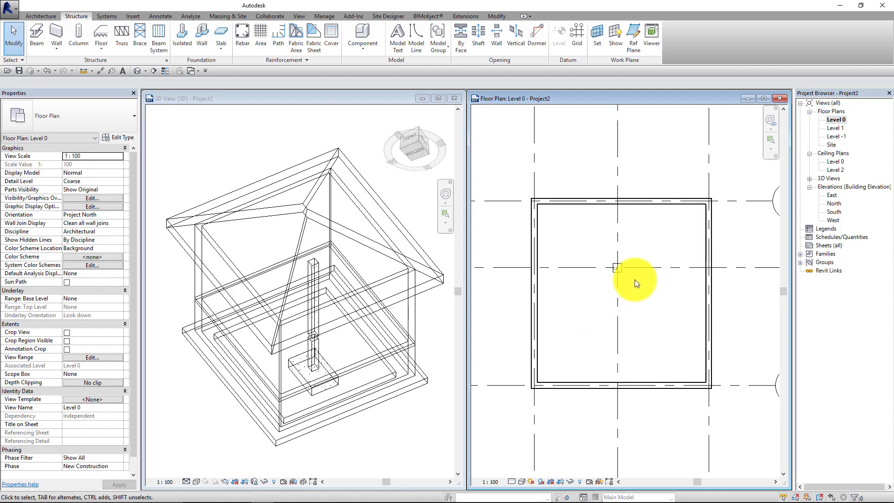
pyautogui.click(168, 15)
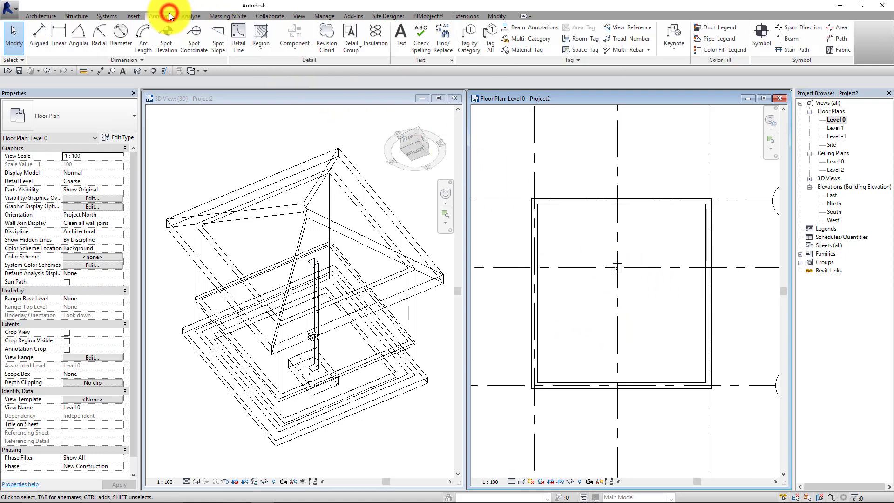
pyautogui.click(40, 40)
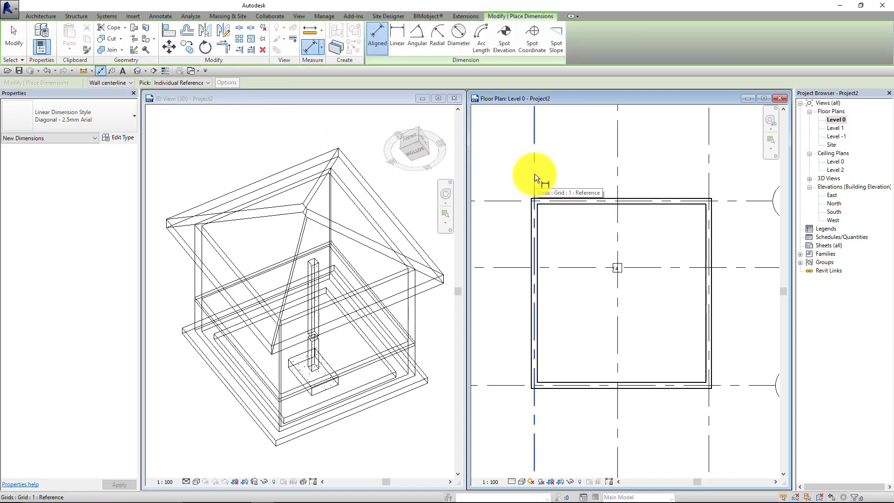
pyautogui.click(534, 174)
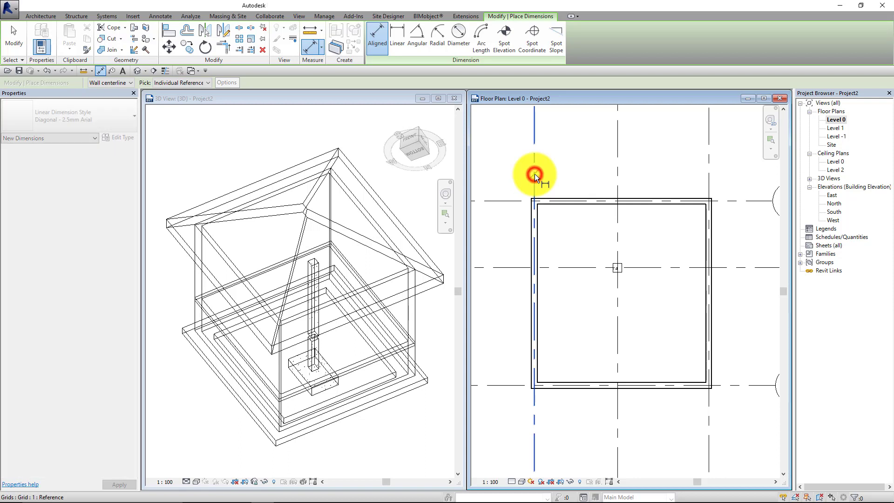
pyautogui.click(706, 180)
pyautogui.click(683, 162)
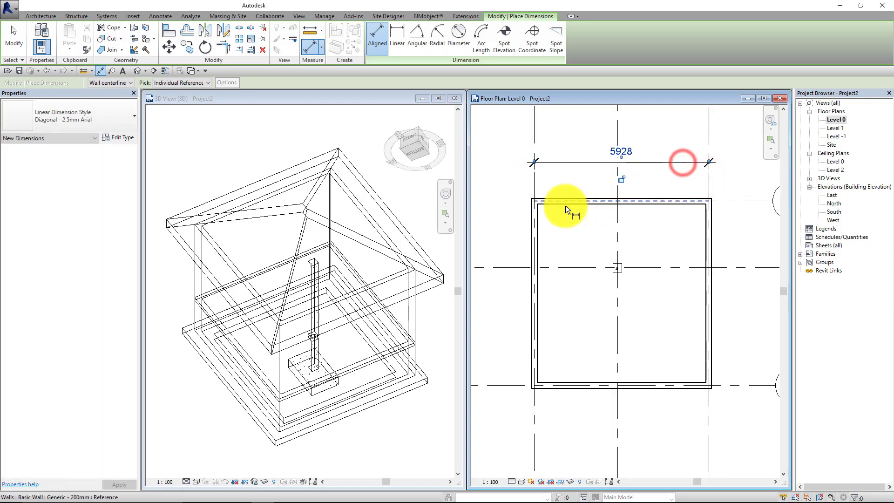
# Step: Add a continuous aligned dimension across horizontal grids A, D and B beside the building, and end the dimension command
pyautogui.click(505, 201)
pyautogui.click(511, 267)
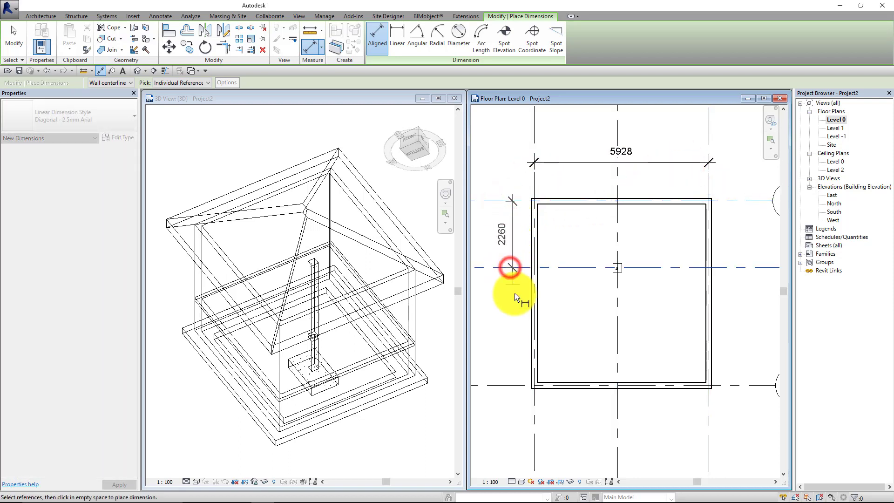
pyautogui.click(509, 385)
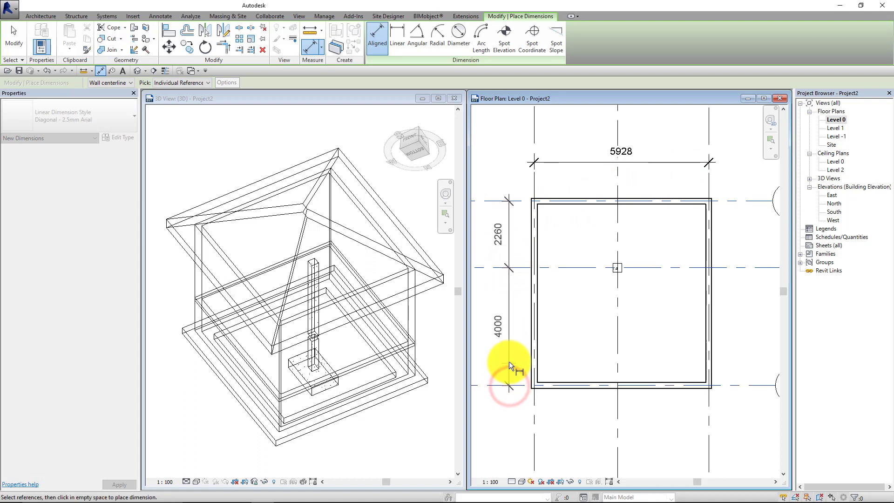
pyautogui.click(509, 361)
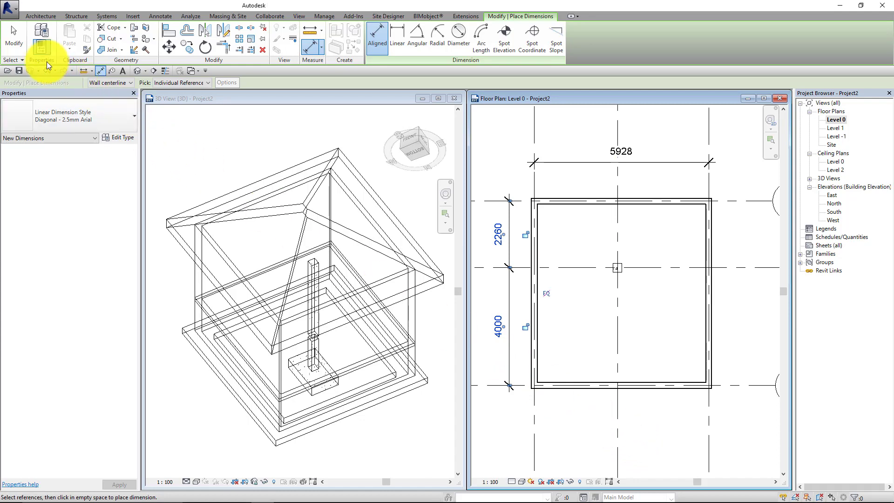
pyautogui.click(21, 45)
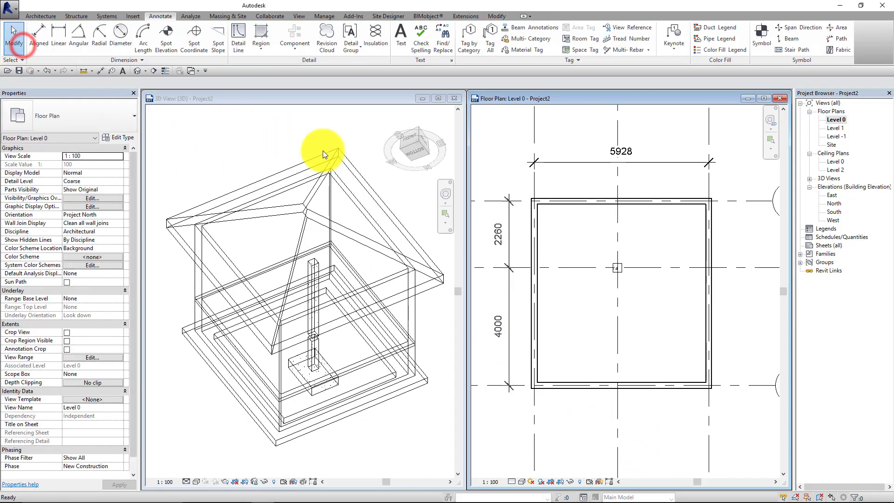
pyautogui.click(520, 201)
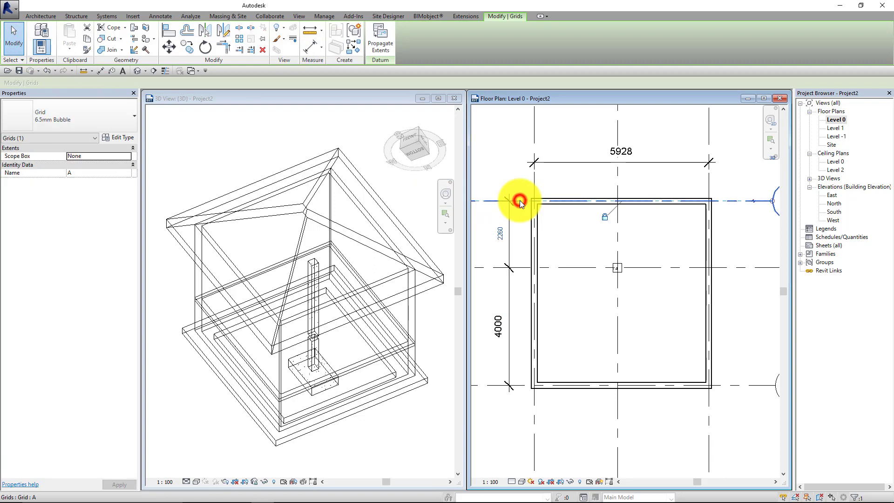
pyautogui.click(502, 232)
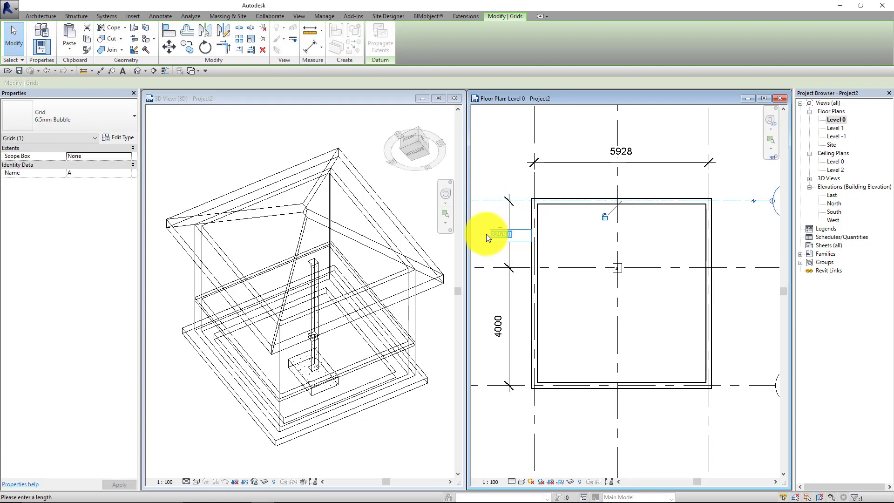
pyautogui.click(488, 283)
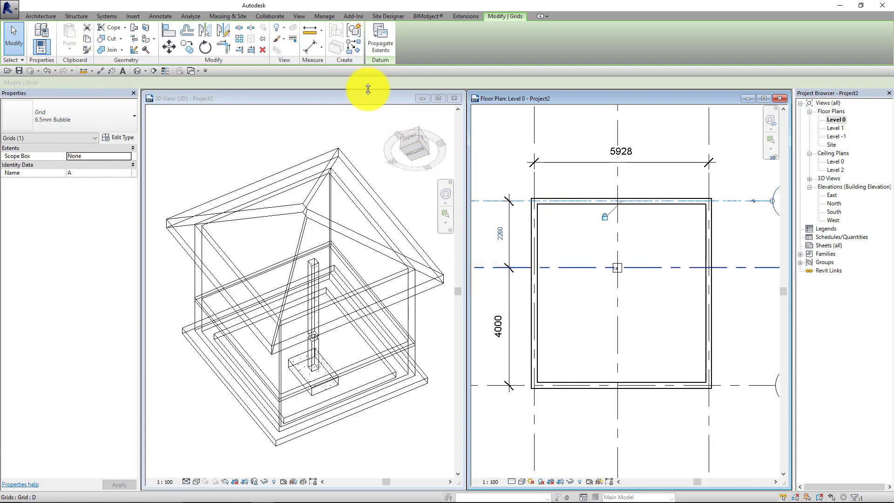
# Step: Set the project's length units to centimeters
pyautogui.click(323, 17)
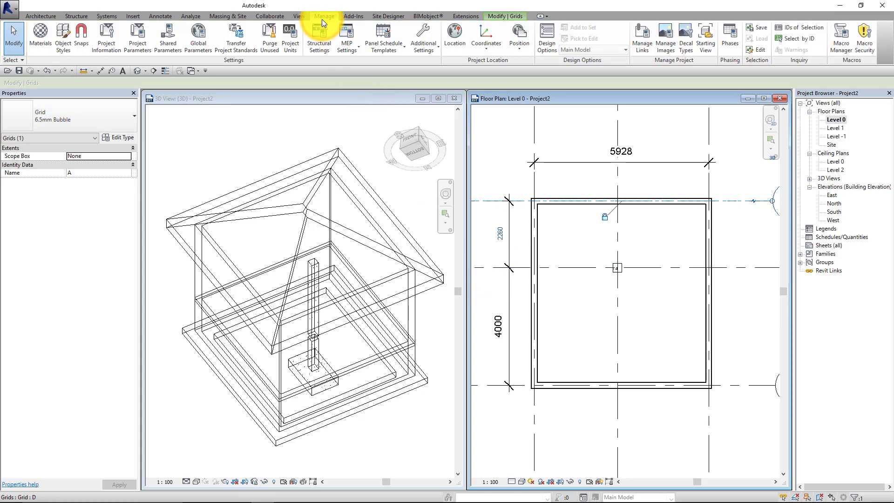
pyautogui.click(295, 44)
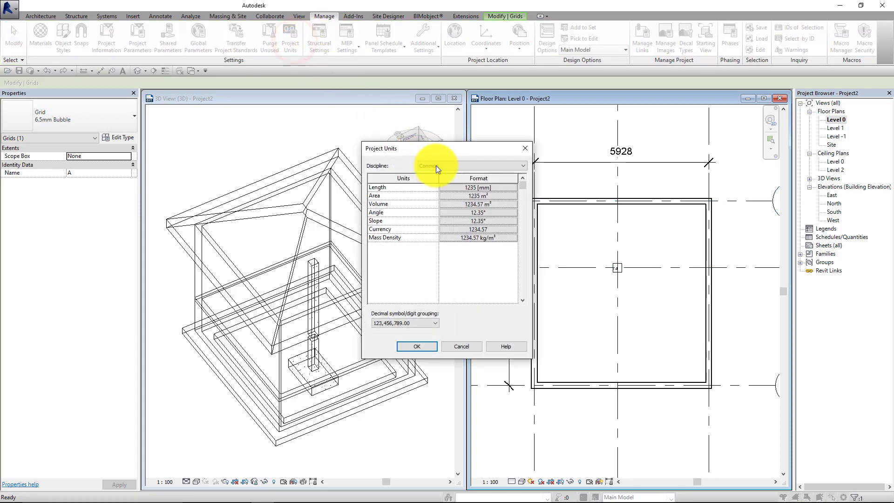
pyautogui.click(457, 187)
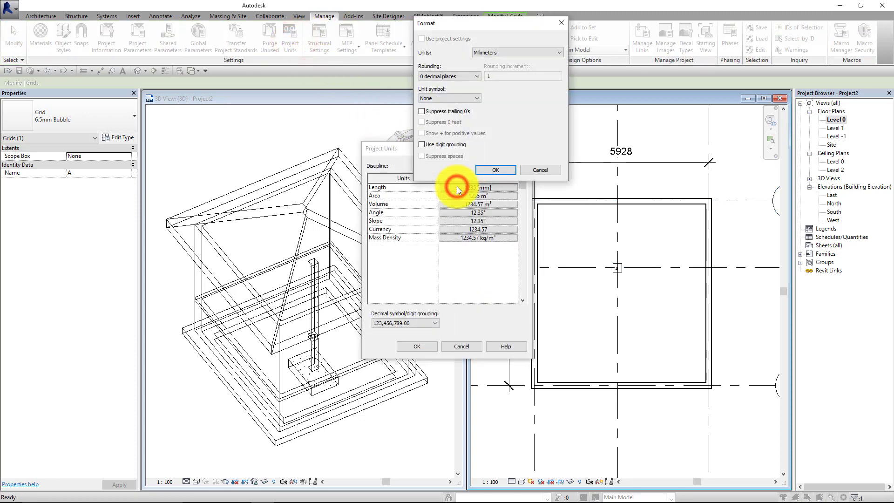
pyautogui.click(485, 52)
pyautogui.click(491, 93)
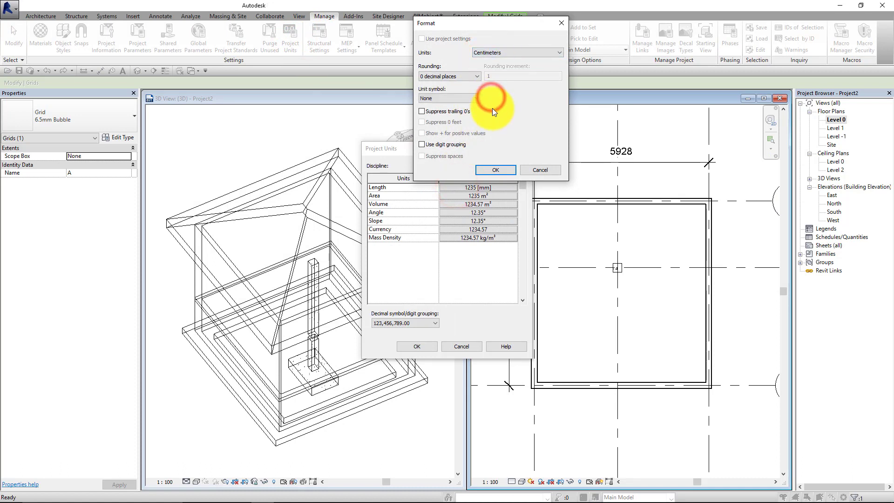
pyautogui.click(497, 168)
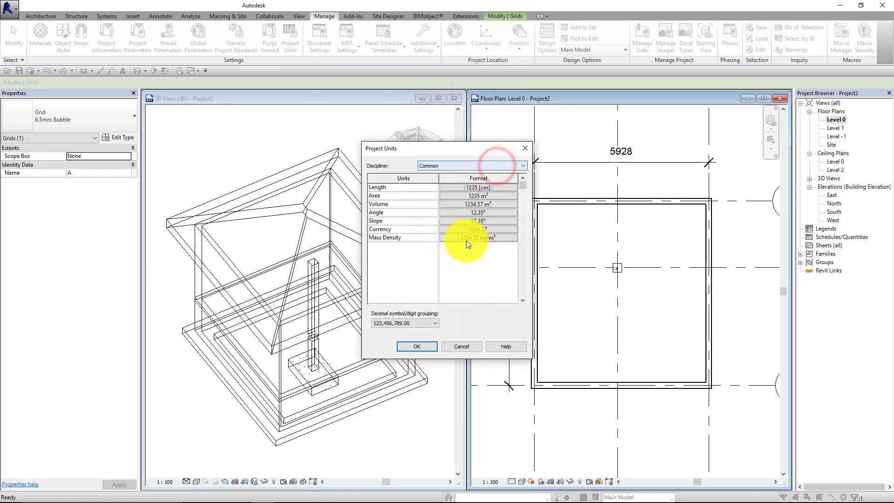
pyautogui.click(418, 347)
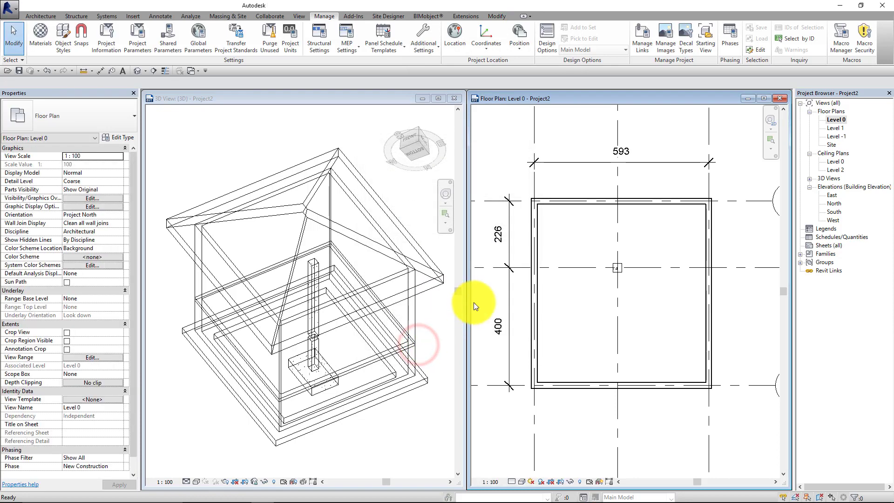
# Step: Move grid A by setting its dimension to grid D to 300 cm
pyautogui.click(488, 269)
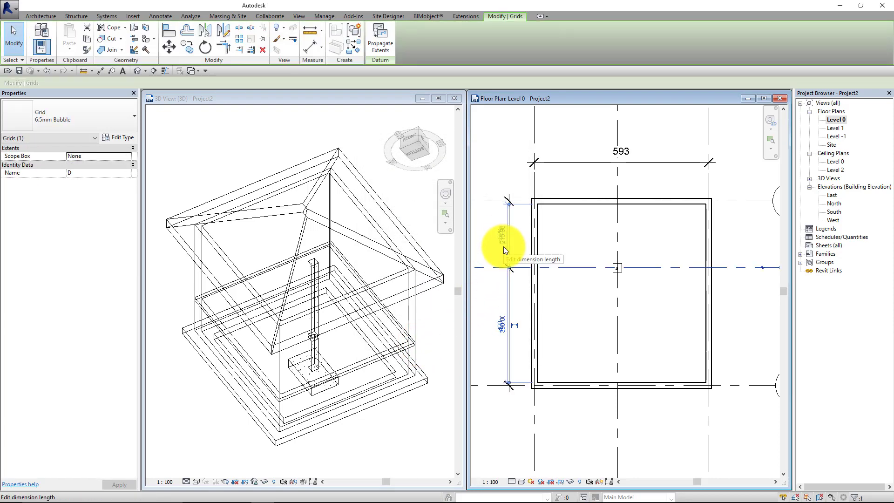
pyautogui.click(510, 253)
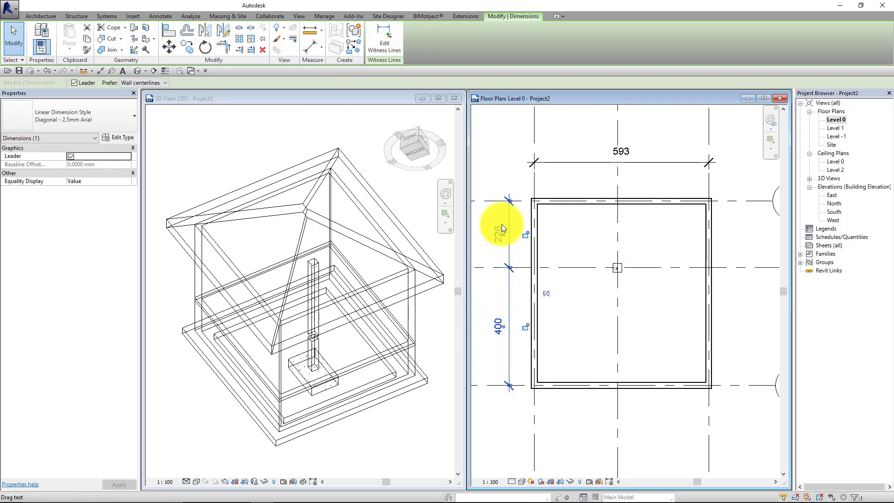
pyautogui.click(499, 201)
pyautogui.click(486, 214)
pyautogui.click(490, 203)
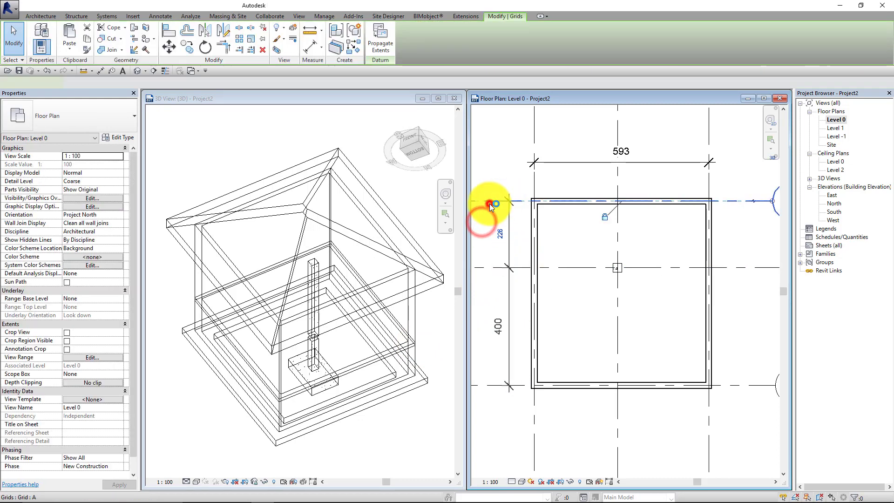
pyautogui.click(502, 233)
pyautogui.write('300')
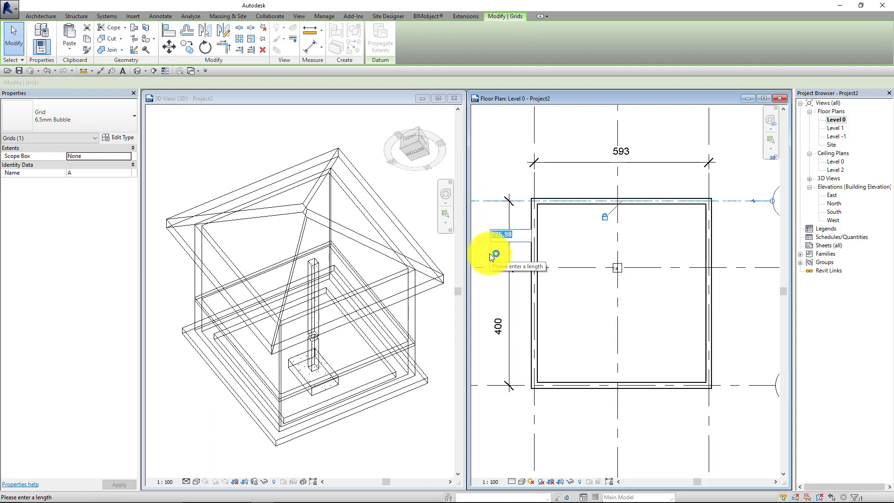
pyautogui.press('Return')
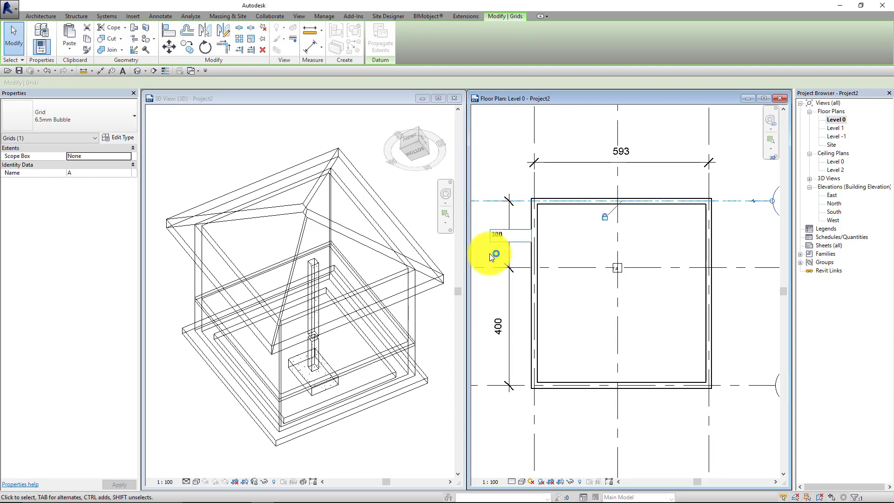
# Step: Set the distance between grids A and D to 100 cm by moving grid A
pyautogui.click(501, 223)
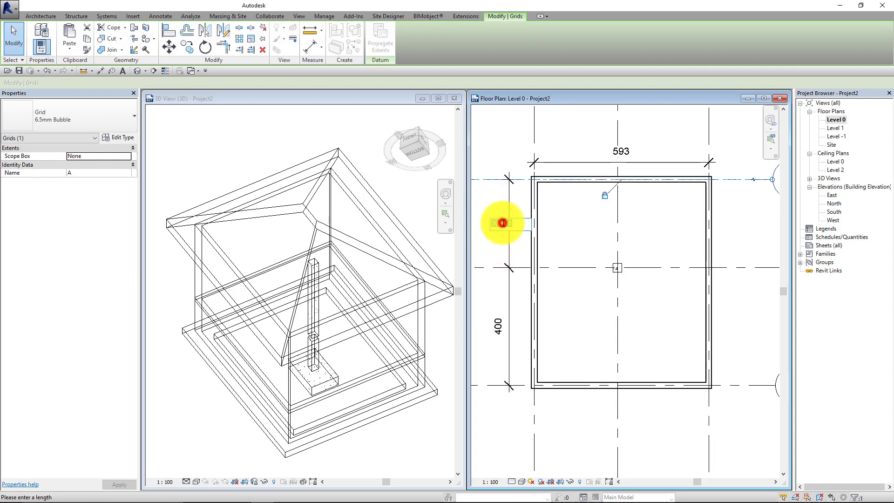
pyautogui.write('100')
pyautogui.press('Return')
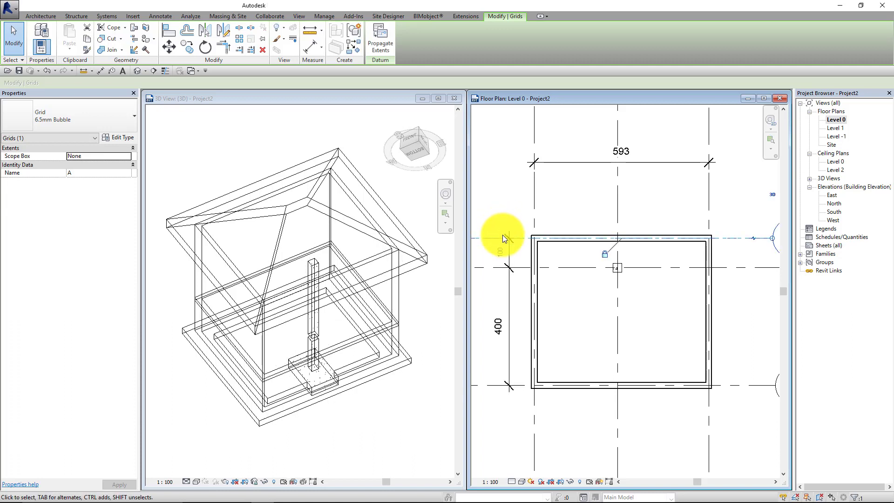
# Step: Move grid D by setting its temporary distance to the wall on grid B to 200 cm
pyautogui.click(486, 267)
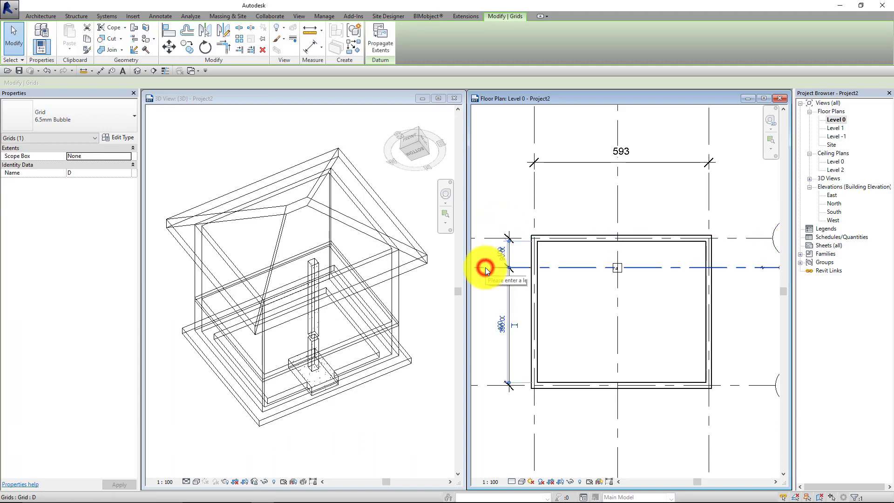
pyautogui.click(505, 334)
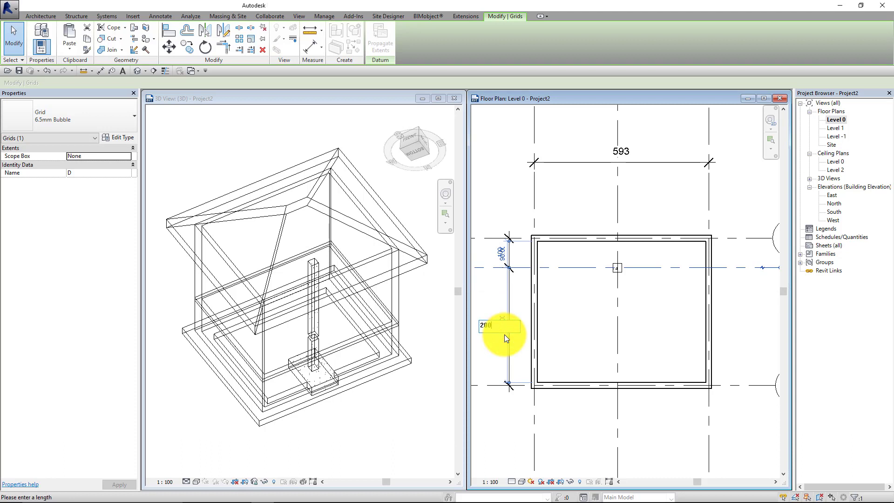
pyautogui.write('200')
pyautogui.press('Return')
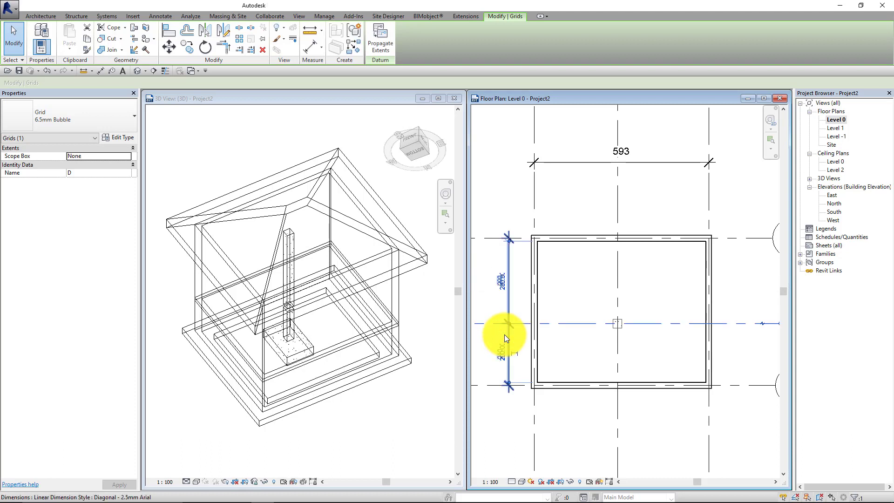
# Step: Apply the equality constraint to the dimension string across grids A, D and B, and deselect it
pyautogui.click(524, 312)
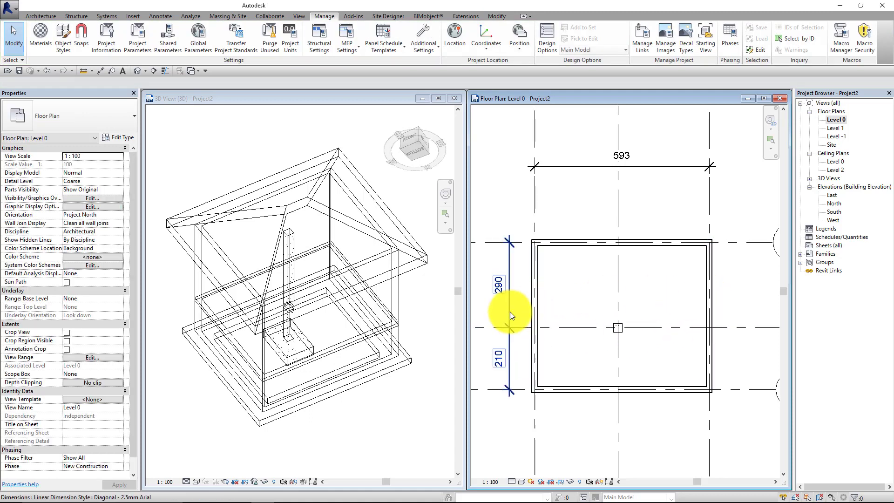
pyautogui.click(510, 312)
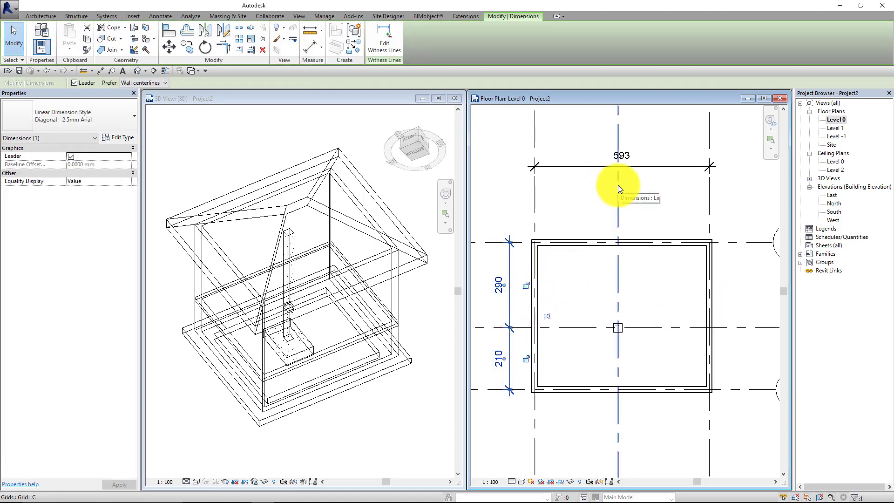
pyautogui.click(550, 318)
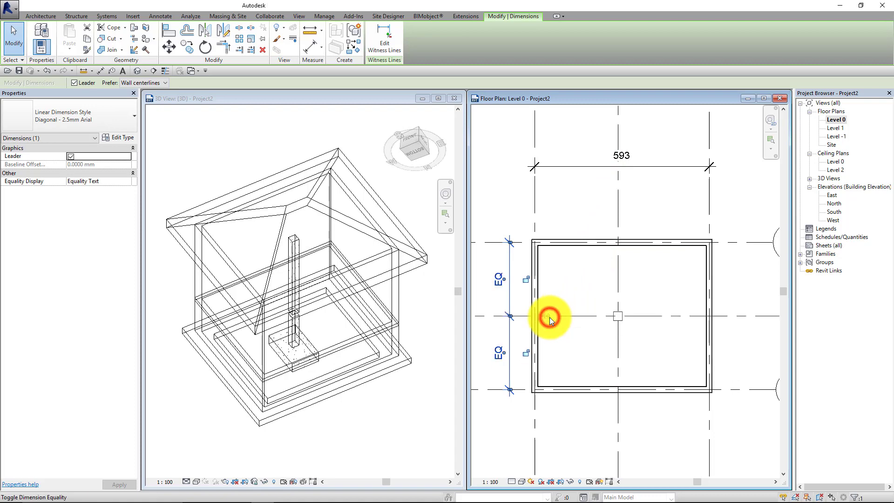
pyautogui.click(567, 338)
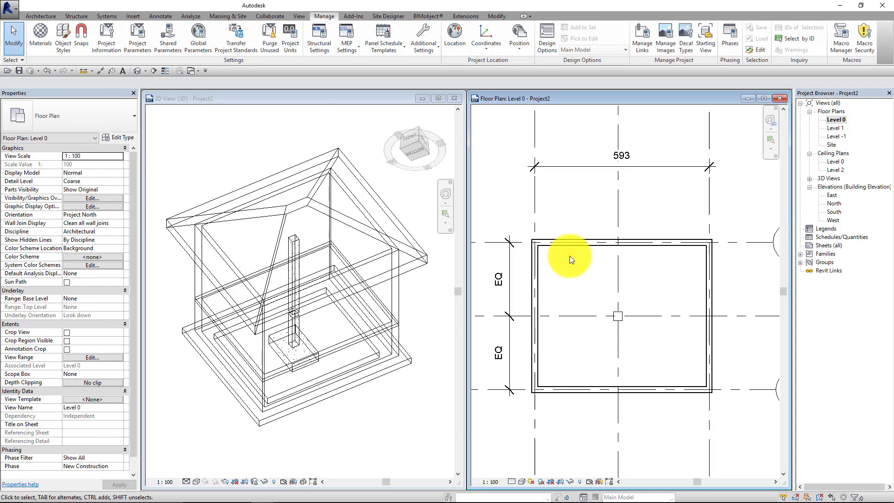
# Step: Move the horizontal grid on the upper exterior wall slightly inward toward grid D and deselect it
pyautogui.moveTo(522, 242)
pyautogui.mouseDown()
pyautogui.moveTo(527, 205)
pyautogui.moveTo(526, 262)
pyautogui.moveTo(527, 189)
pyautogui.moveTo(527, 250)
pyautogui.mouseUp()
pyautogui.click(672, 223)
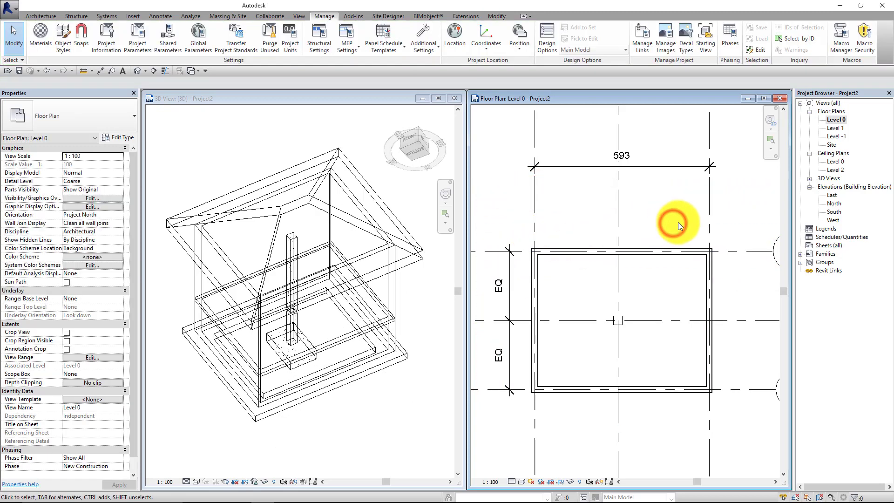
# Step: Move grid 2 by setting the horizontal dimension between the outer vertical grids to 600 cm
pyautogui.click(709, 218)
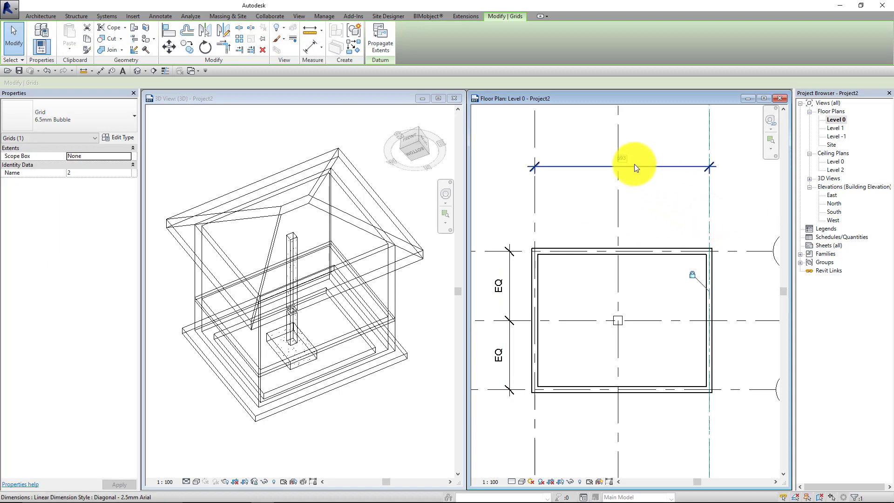
pyautogui.click(622, 158)
pyautogui.write('60')
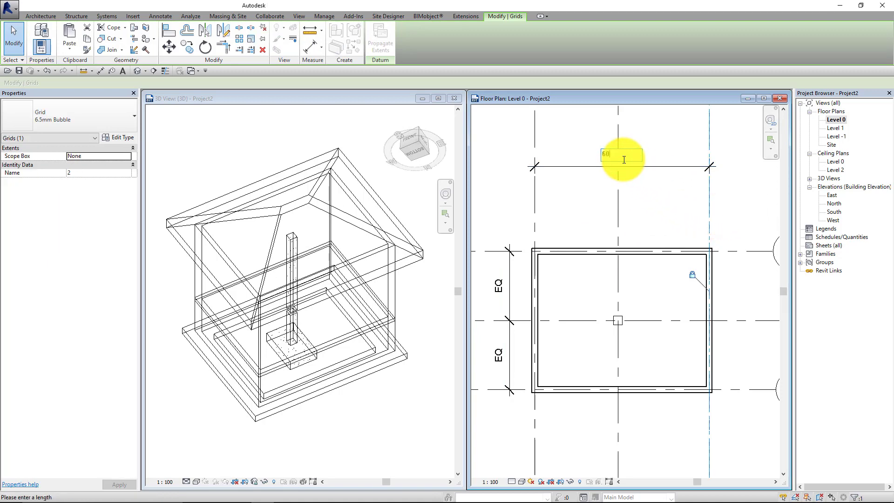
pyautogui.write('0')
pyautogui.press('Return')
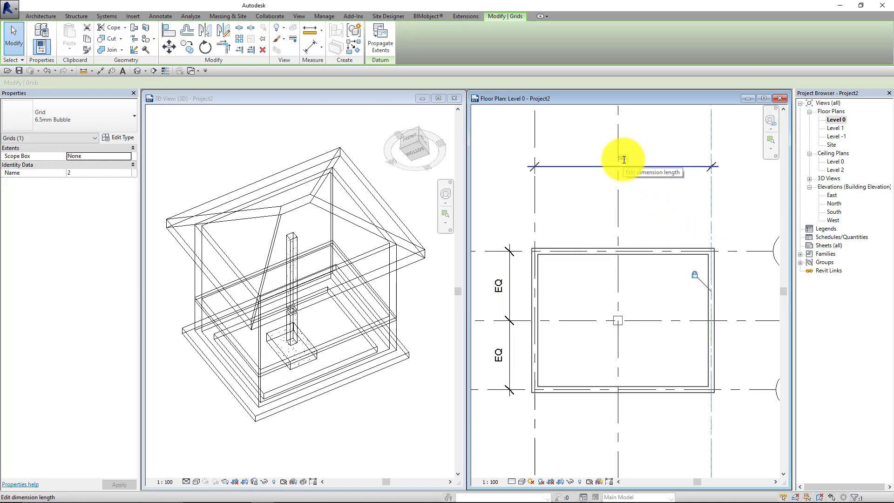
# Step: Set the same horizontal grid dimension to 300 cm by moving grid 2 inward
pyautogui.click(627, 159)
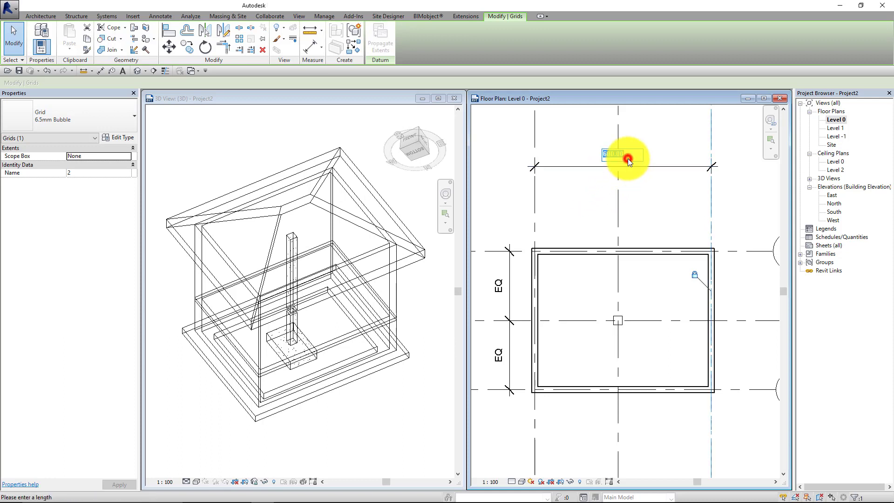
pyautogui.write('300')
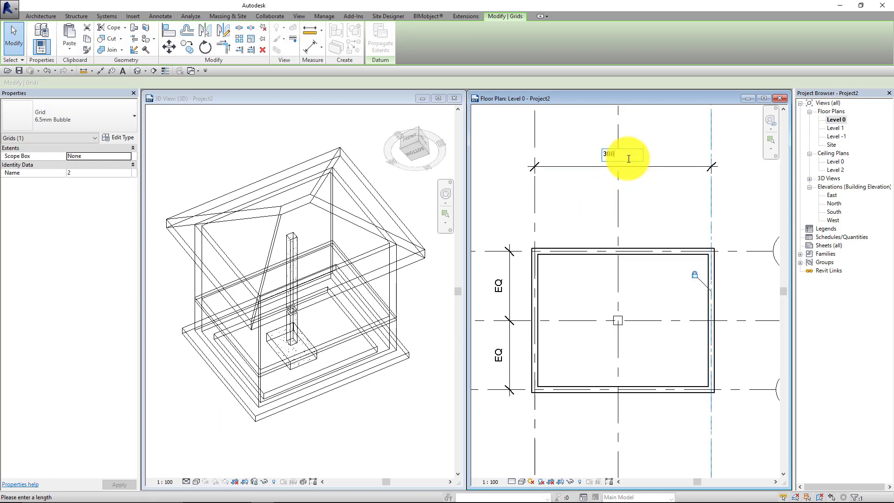
pyautogui.press('Return')
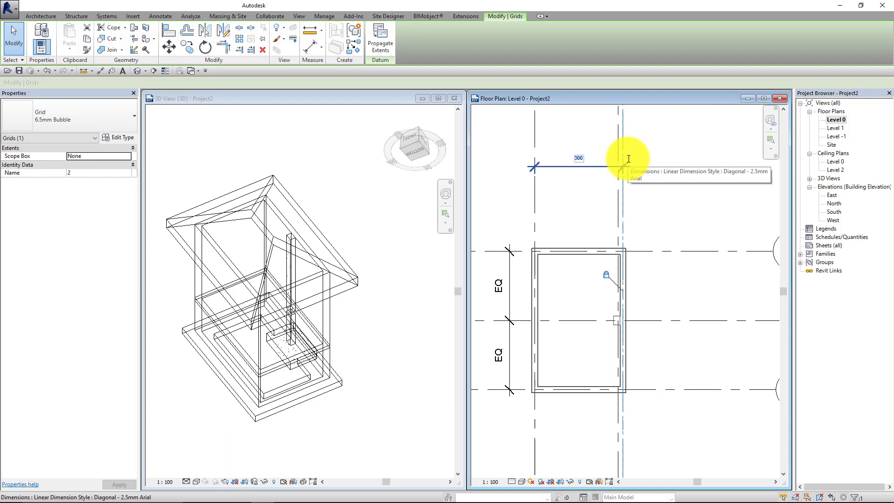
# Step: Set the overall horizontal grid dimension back to 600 cm and deselect grid 2
pyautogui.click(584, 158)
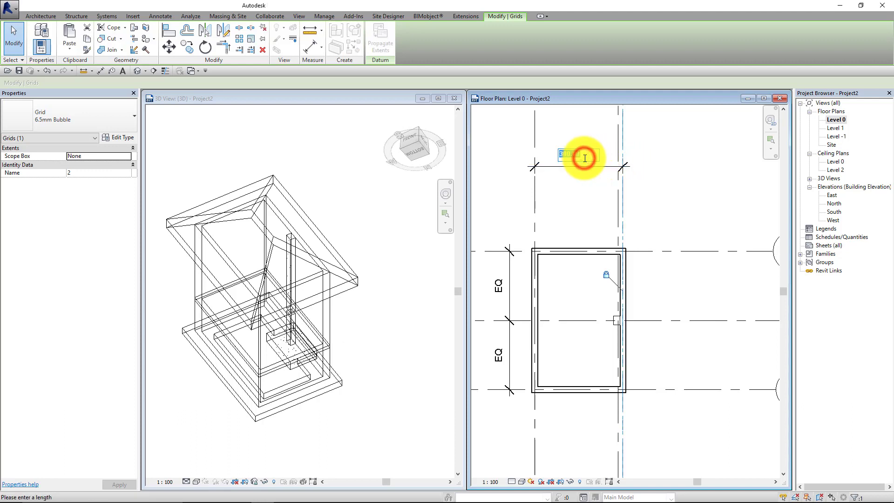
pyautogui.write('600')
pyautogui.press('Return')
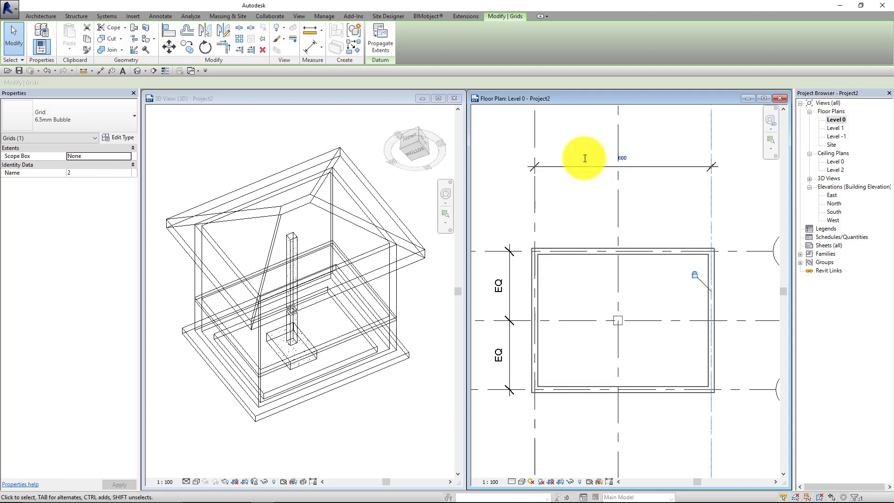
pyautogui.click(582, 201)
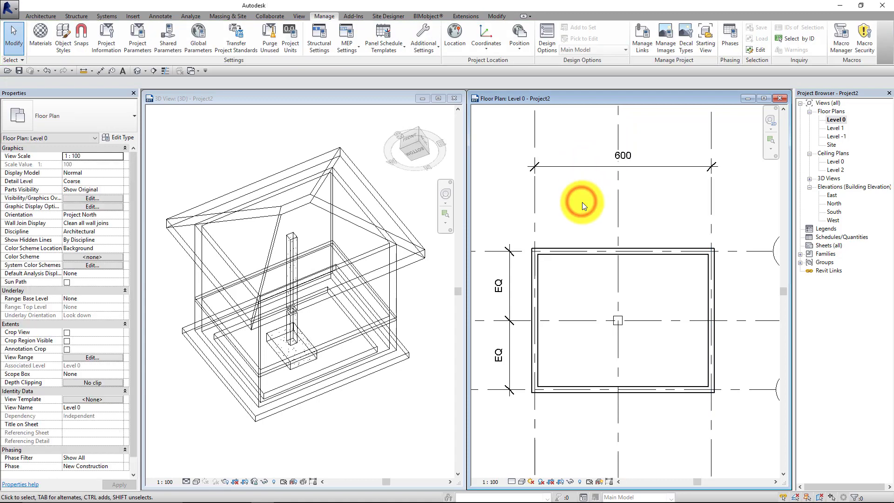
# Step: Move grid 2 freehand outward to about 630 cm from the opposite vertical grid and deselect it
pyautogui.click(711, 211)
pyautogui.moveTo(691, 200); pyautogui.dragTo(721, 201)
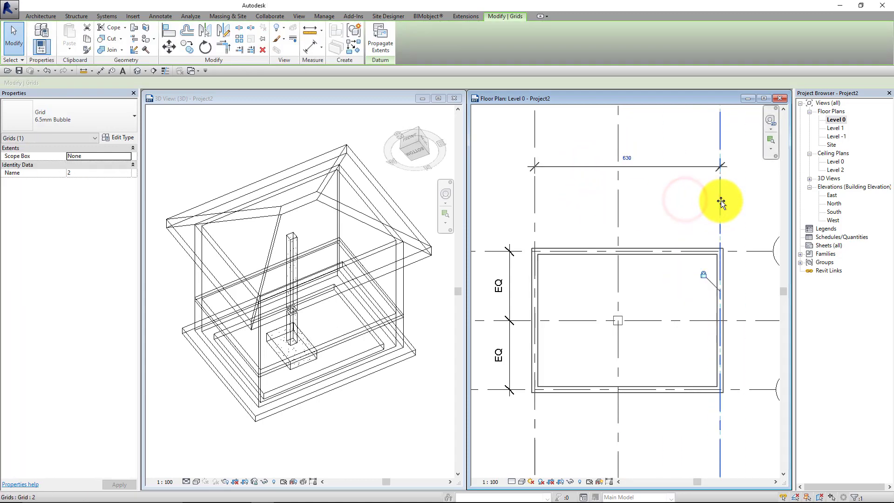
pyautogui.click(690, 206)
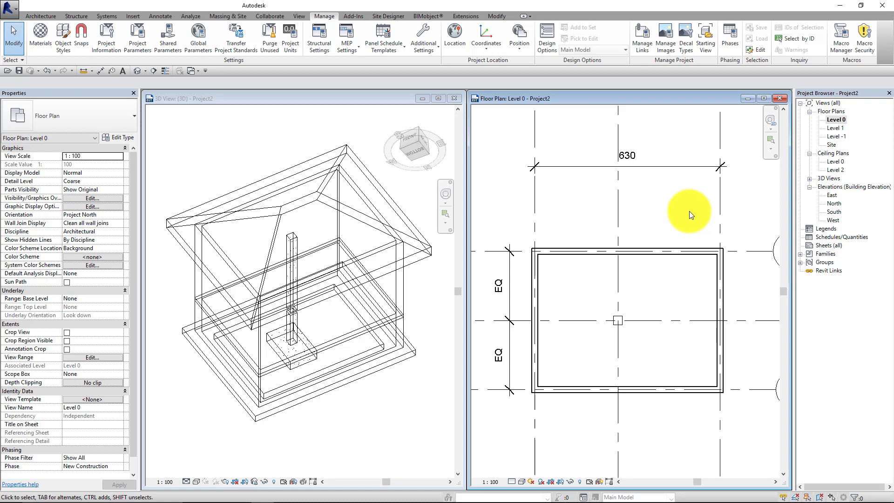
# Step: Start a structural wall on Level 0 using the Generic - 90mm Brick type
pyautogui.scroll(2, 646, 349)
pyautogui.moveTo(647, 349); pyautogui.dragTo(652, 325, button='middle')
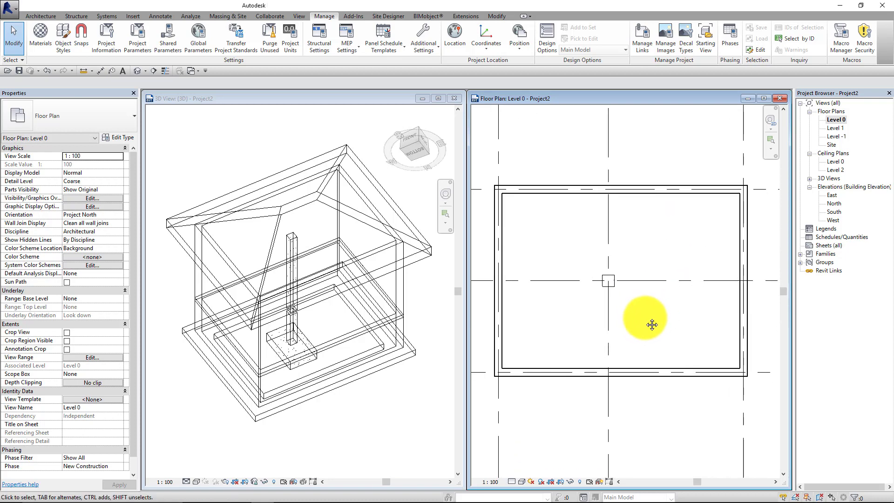
pyautogui.click(71, 16)
pyautogui.click(59, 48)
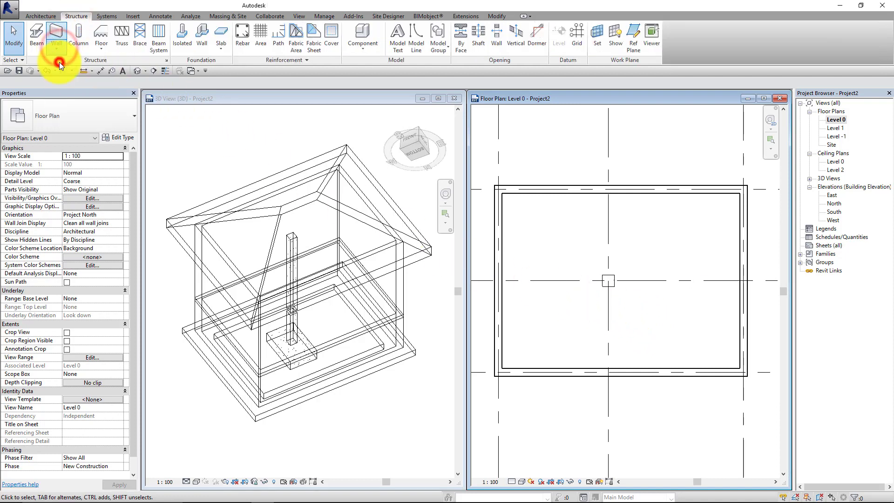
pyautogui.click(61, 61)
pyautogui.click(61, 105)
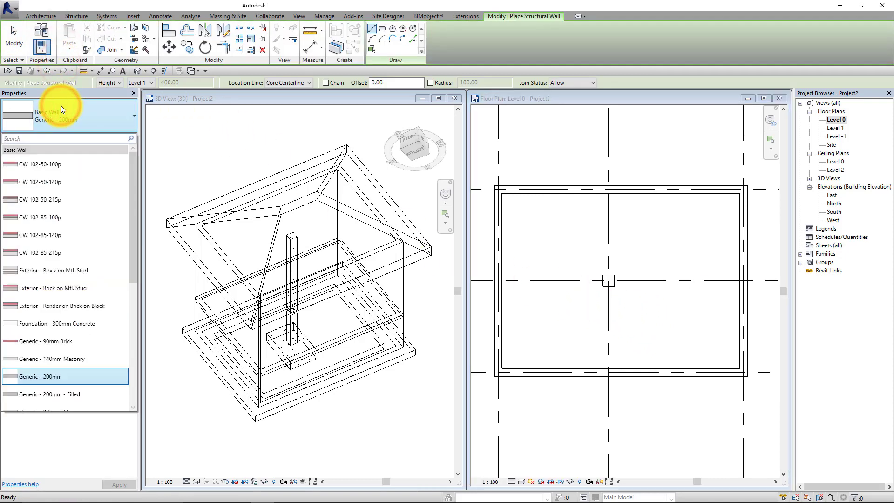
pyautogui.click(66, 341)
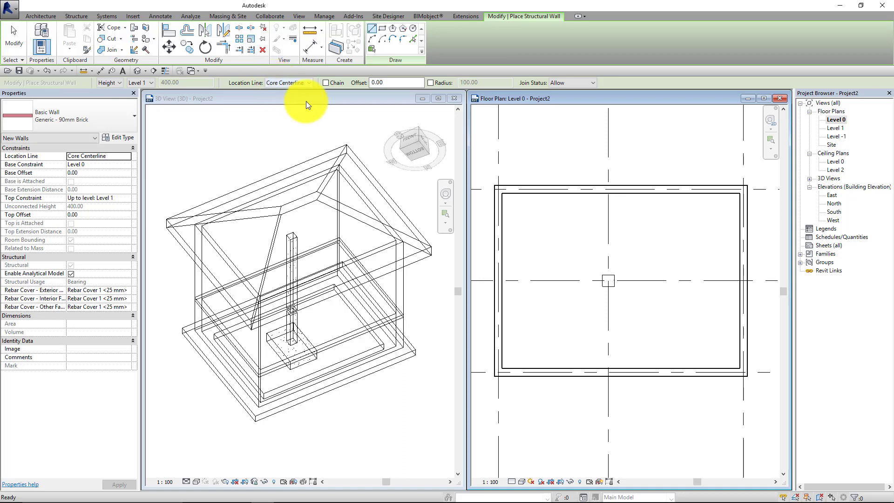
# Step: Draw the brick wall along grid D from the left exterior wall to the column and lock its alignment to the grid
pyautogui.scroll(2, 539, 285)
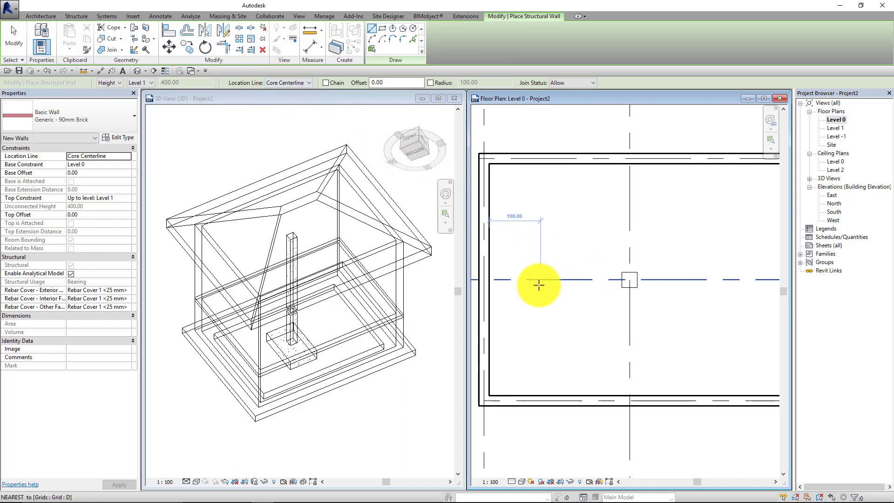
pyautogui.moveTo(539, 285); pyautogui.dragTo(561, 274, button='middle')
pyautogui.scroll(1, 554, 274)
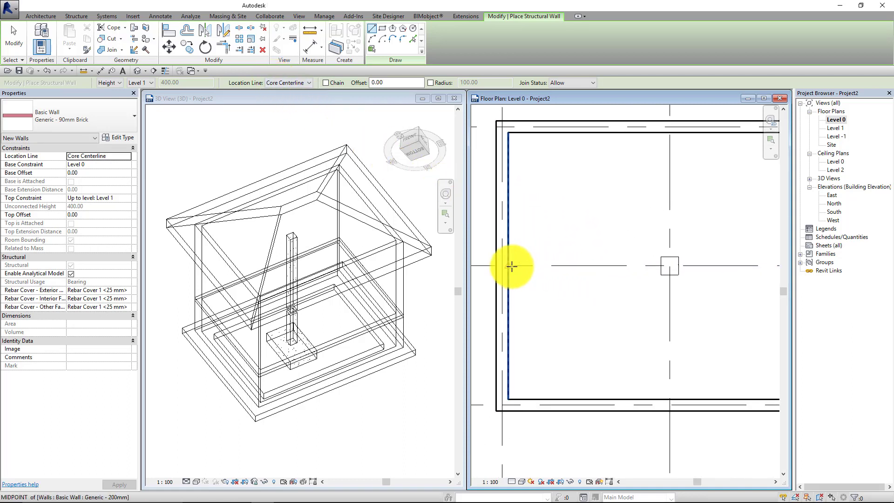
pyautogui.click(510, 267)
pyautogui.click(662, 266)
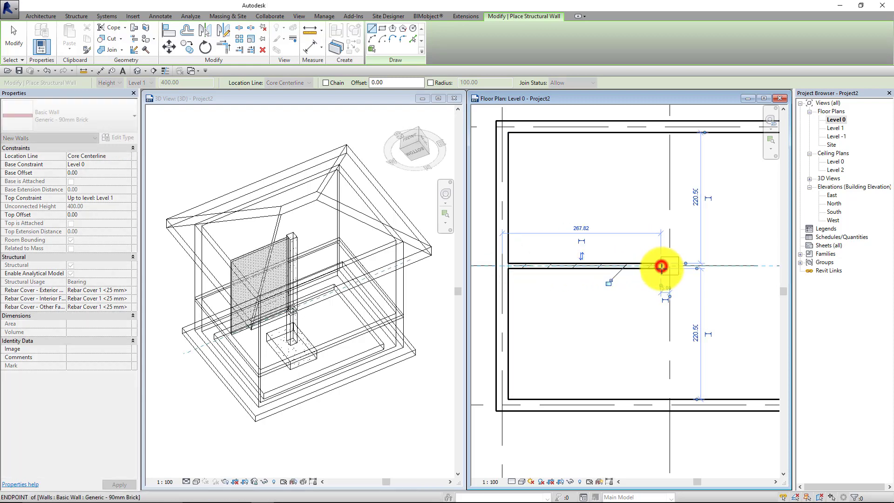
pyautogui.click(609, 283)
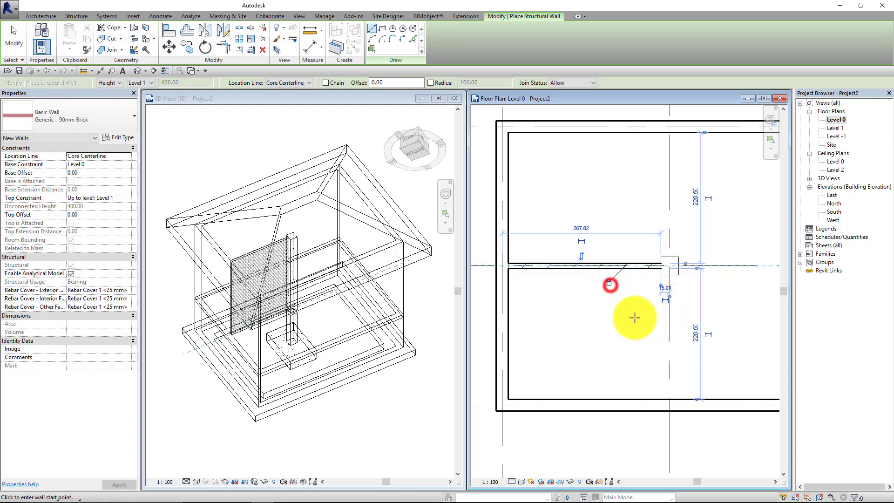
# Step: Draw a brick wall along grid C from the lower exterior wall up to the column and lock it to the grid
pyautogui.click(671, 396)
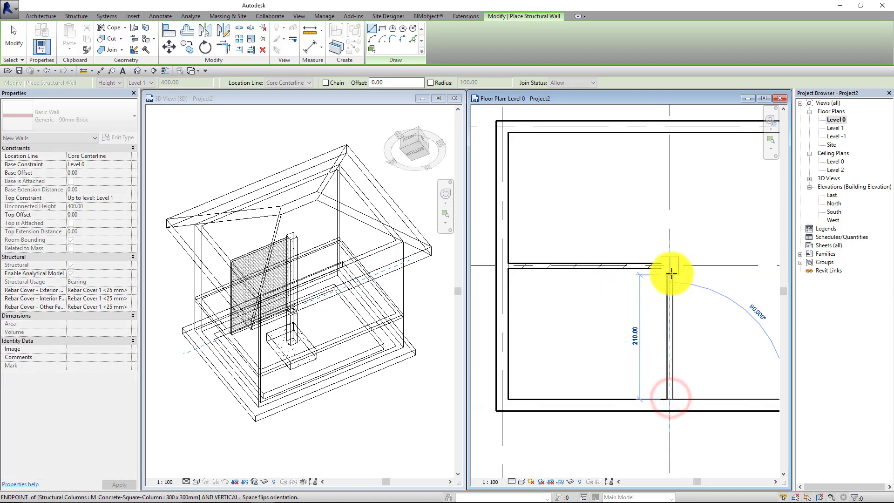
pyautogui.click(672, 273)
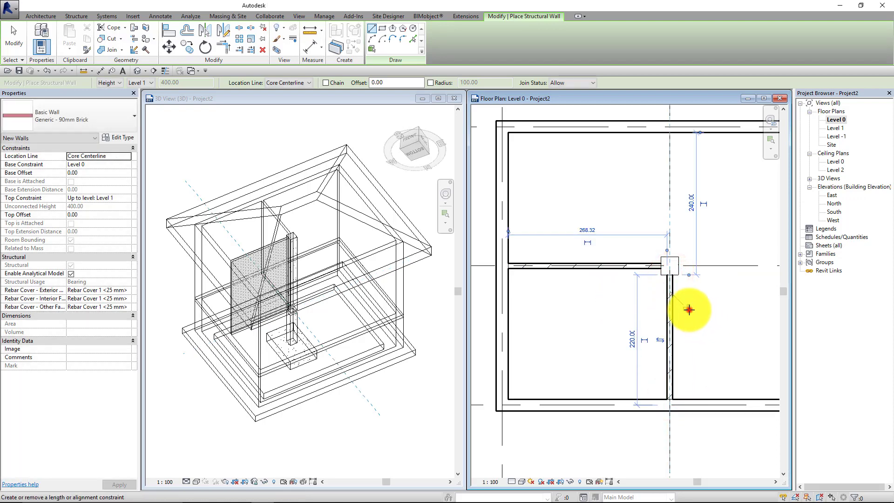
pyautogui.click(686, 307)
# Step: Draw a brick wall along grid D from the right exterior wall to the column and lock it to the grid
pyautogui.moveTo(722, 310); pyautogui.dragTo(607, 311, button='middle')
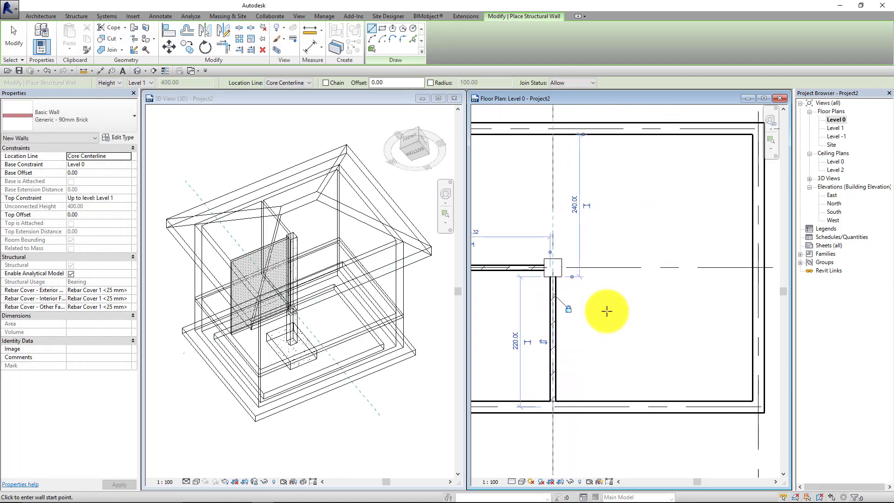
pyautogui.click(752, 268)
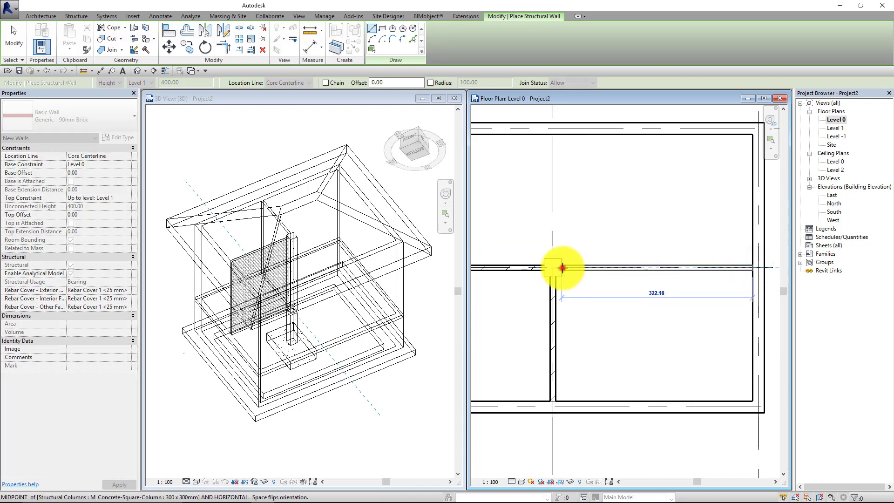
pyautogui.click(562, 269)
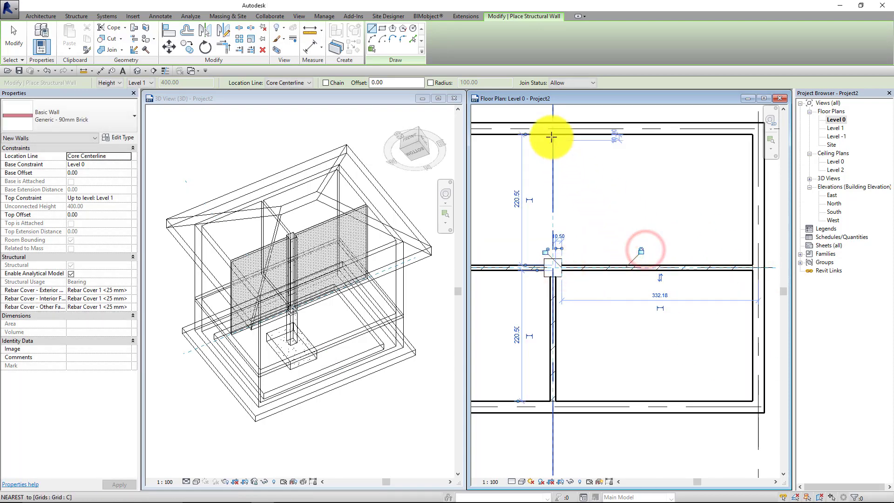
# Step: Draw a brick wall along grid C from the upper exterior wall to the column, lock it to the grid, and finish placing walls
pyautogui.click(551, 137)
pyautogui.click(553, 268)
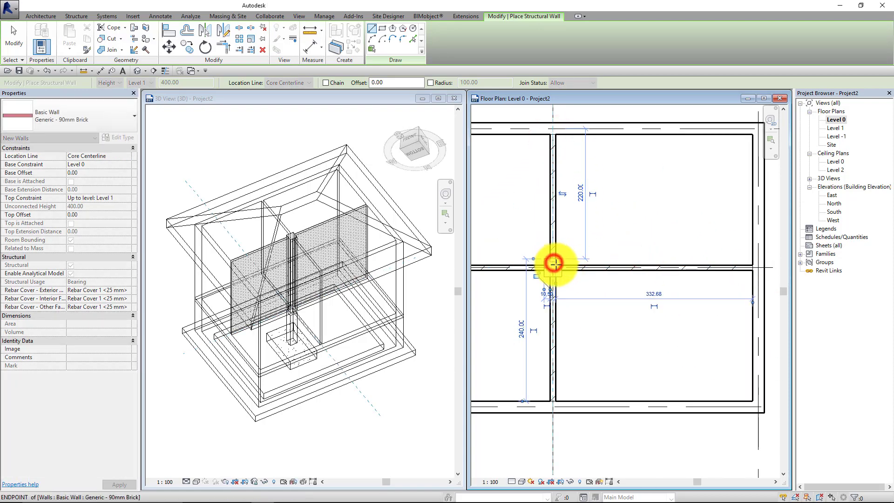
pyautogui.moveTo(624, 321); pyautogui.dragTo(691, 326, button='middle')
pyautogui.click(602, 283)
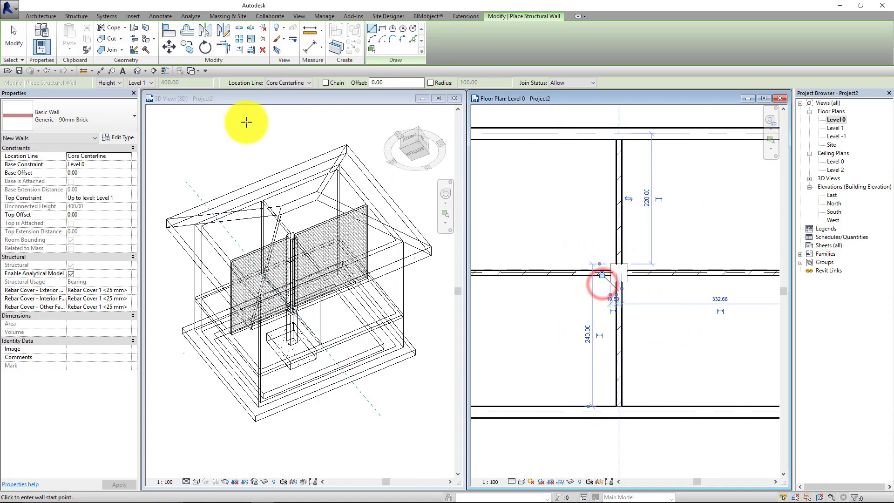
pyautogui.click(13, 33)
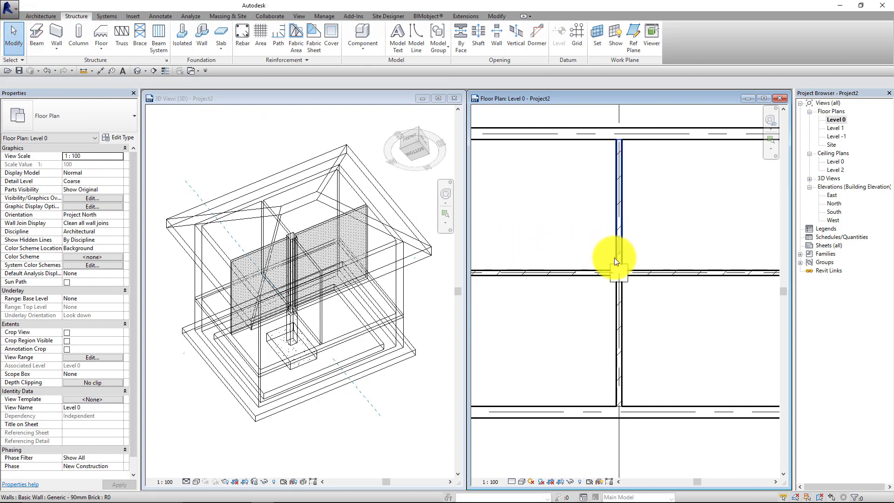
# Step: Move grid C to the left of its central position to test the locked walls and column
pyautogui.scroll(-2, 614, 261)
pyautogui.click(618, 385)
pyautogui.moveTo(618, 384); pyautogui.dragTo(568, 379)
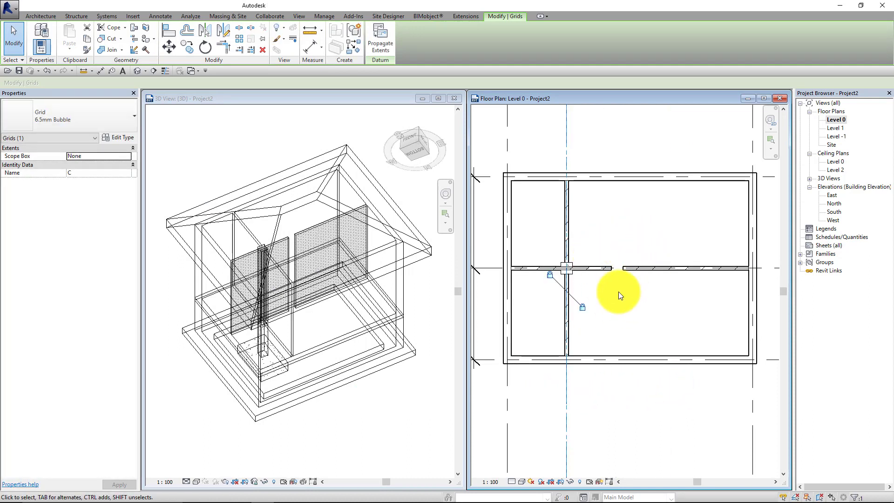
# Step: Move grid D downward and break its equality constraint, placing it about 370 cm from the upper grid and 190 cm from the lower
pyautogui.moveTo(494, 270)
pyautogui.mouseDown()
pyautogui.moveTo(497, 306)
pyautogui.moveTo(497, 259)
pyautogui.moveTo(499, 285)
pyautogui.mouseUp()
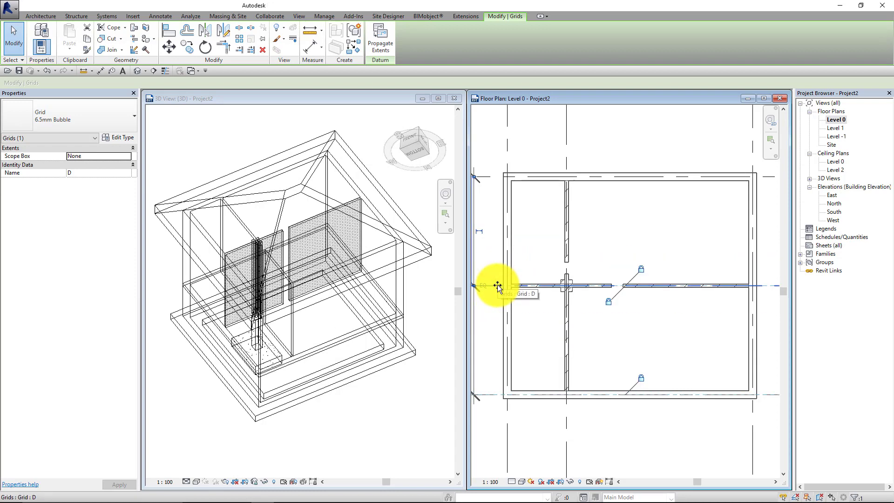
pyautogui.moveTo(497, 286); pyautogui.dragTo(591, 282, button='middle')
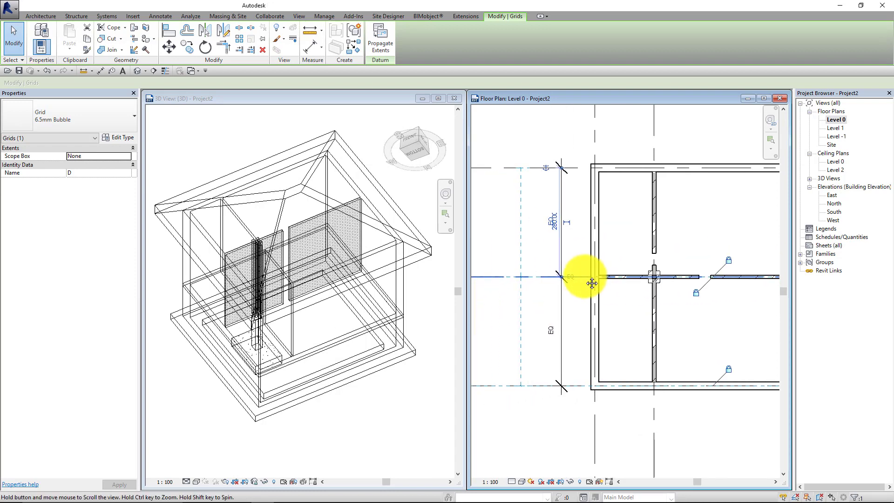
pyautogui.moveTo(585, 277); pyautogui.dragTo(579, 313)
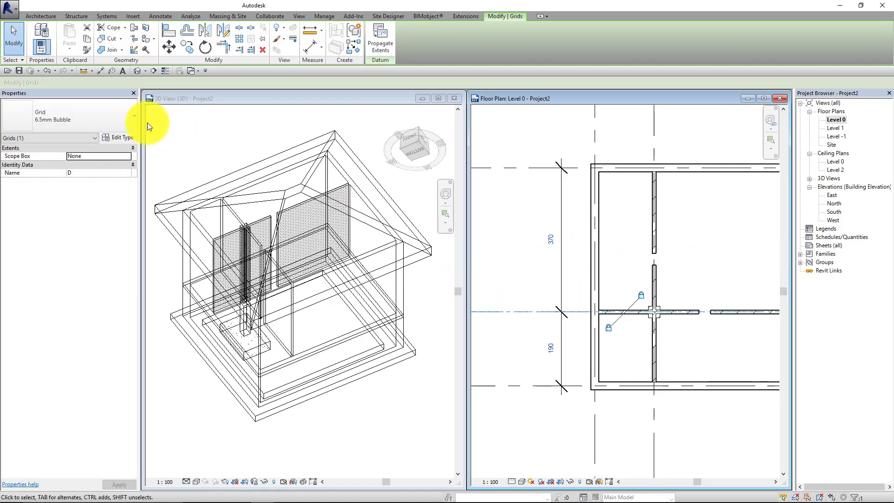
# Step: Undo the recent test moves of grids D and C, including the removal of grid D's equality constraint
pyautogui.click(42, 68)
pyautogui.click(42, 68)
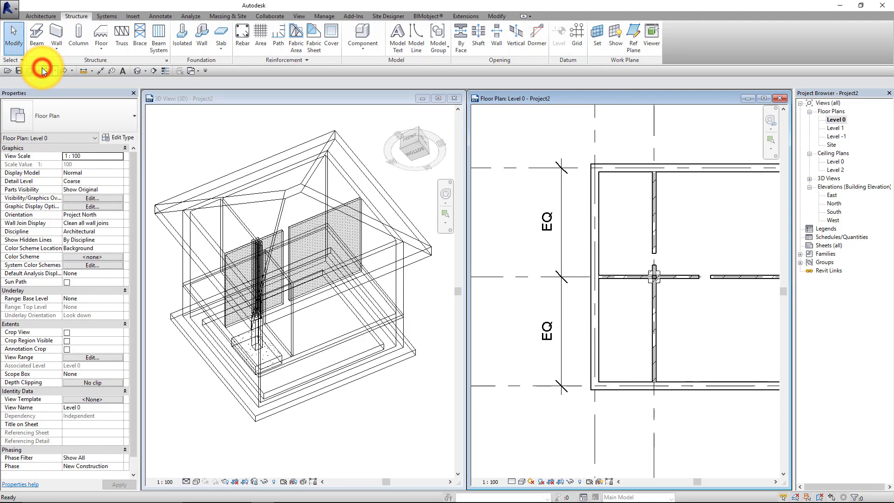
pyautogui.click(41, 68)
pyautogui.click(42, 68)
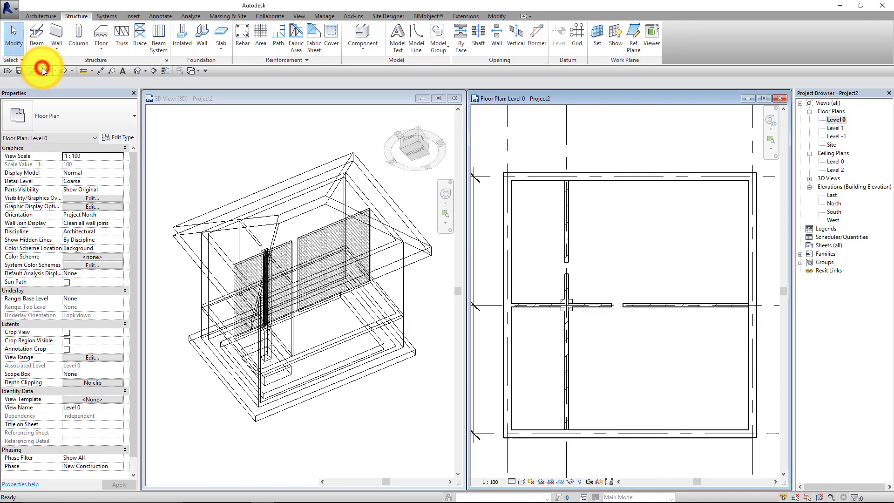
pyautogui.click(42, 68)
pyautogui.click(42, 68)
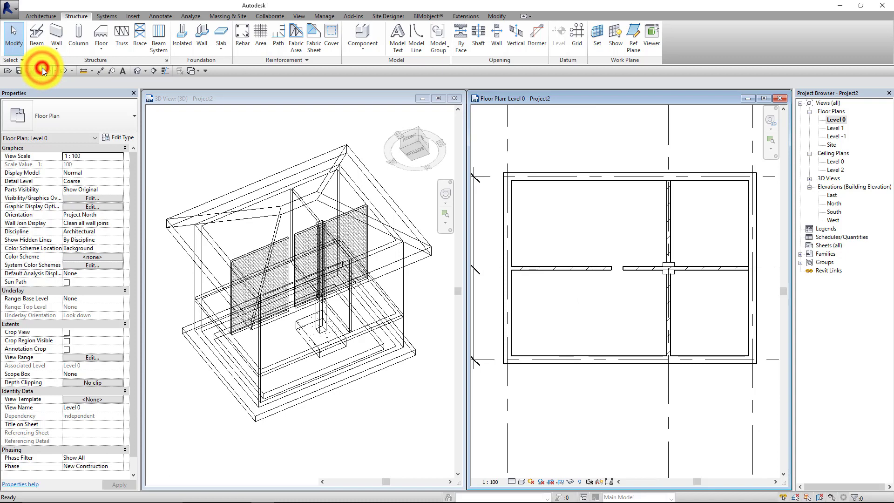
pyautogui.click(42, 68)
# Step: Pull the right and lower brick wall ends back from the column, about 27 cm and 33 cm from the crossing walls' faces
pyautogui.scroll(4, 580, 259)
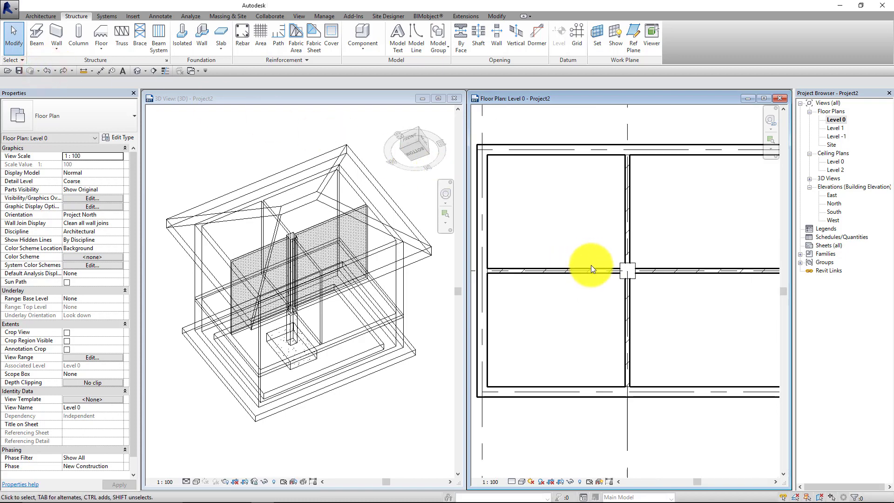
pyautogui.moveTo(645, 284); pyautogui.dragTo(616, 267, button='middle')
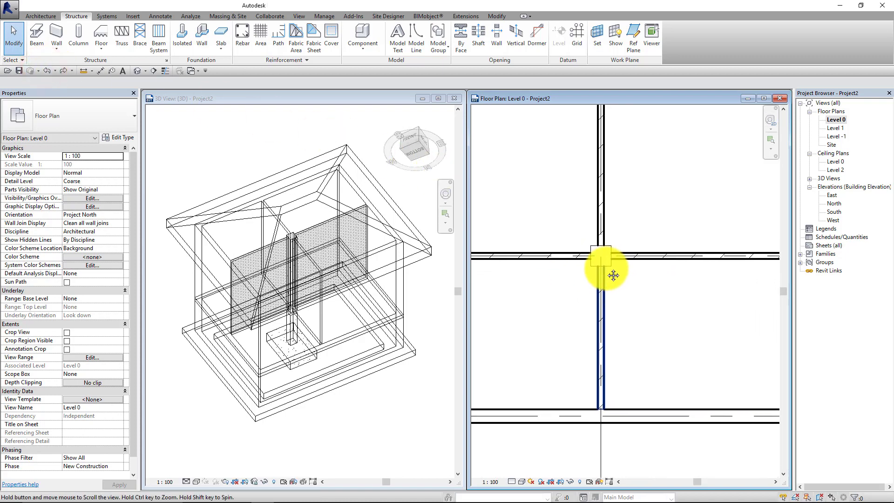
pyautogui.scroll(2, 615, 261)
pyautogui.click(612, 255)
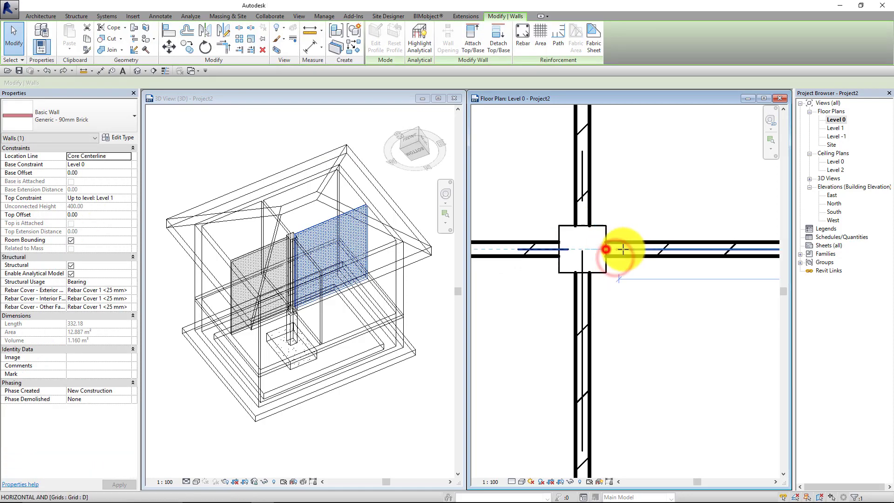
pyautogui.click(587, 307)
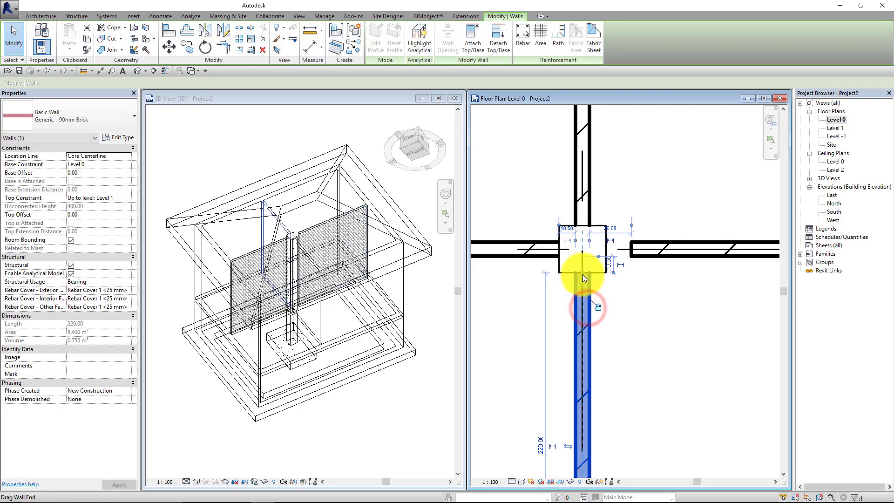
pyautogui.moveTo(582, 274); pyautogui.dragTo(582, 306)
# Step: Pull the left and upper brick wall ends back from the column, each about 30 cm from the crossing walls' faces
pyautogui.click(527, 255)
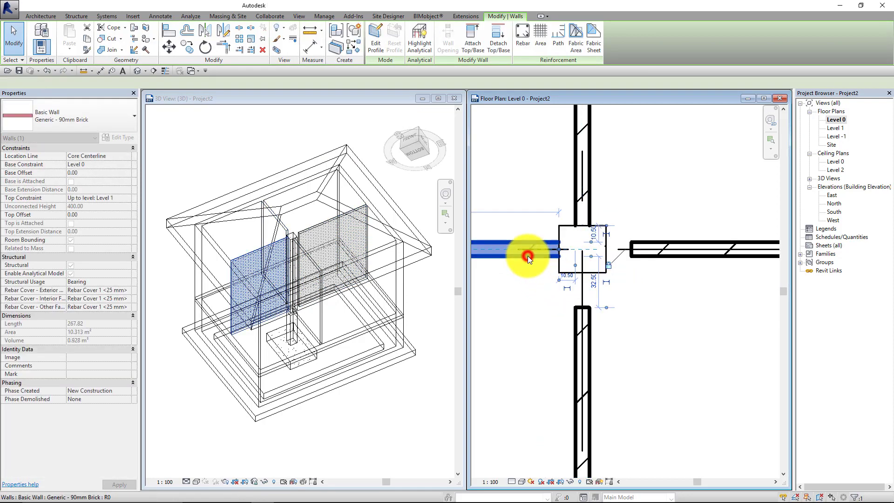
pyautogui.moveTo(558, 249); pyautogui.dragTo(527, 249)
pyautogui.click(578, 208)
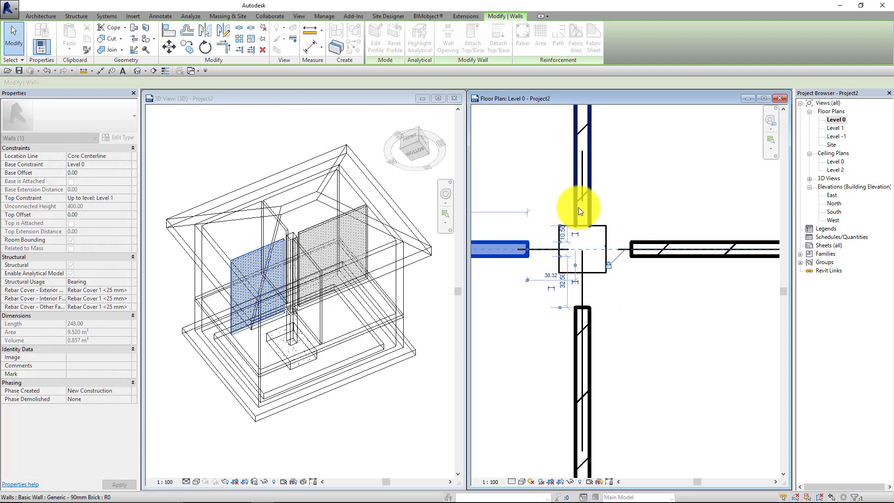
pyautogui.moveTo(582, 226); pyautogui.dragTo(582, 193)
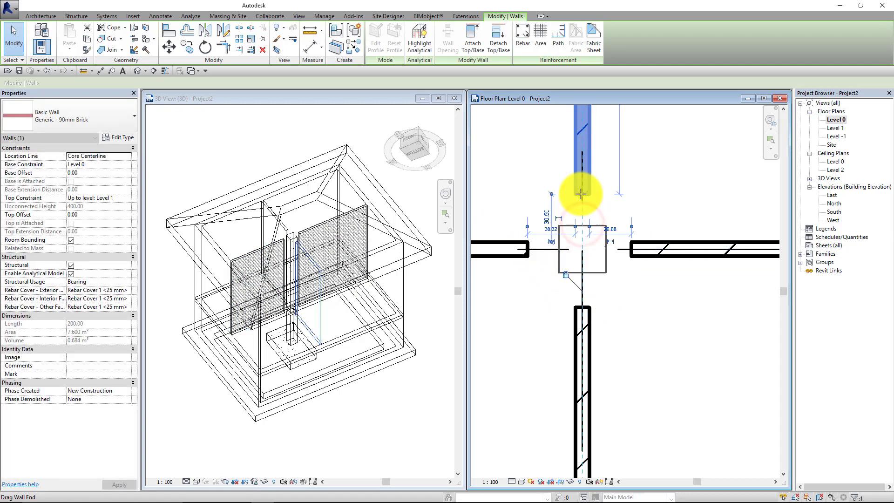
pyautogui.click(534, 177)
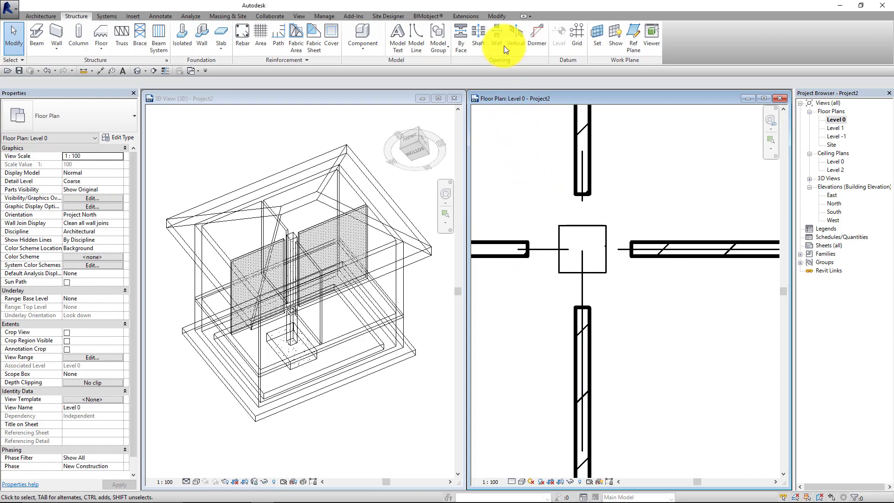
# Step: Use Align with the Wall faces preference to bring the left wall's end to the column's left face and lock it
pyautogui.click(496, 16)
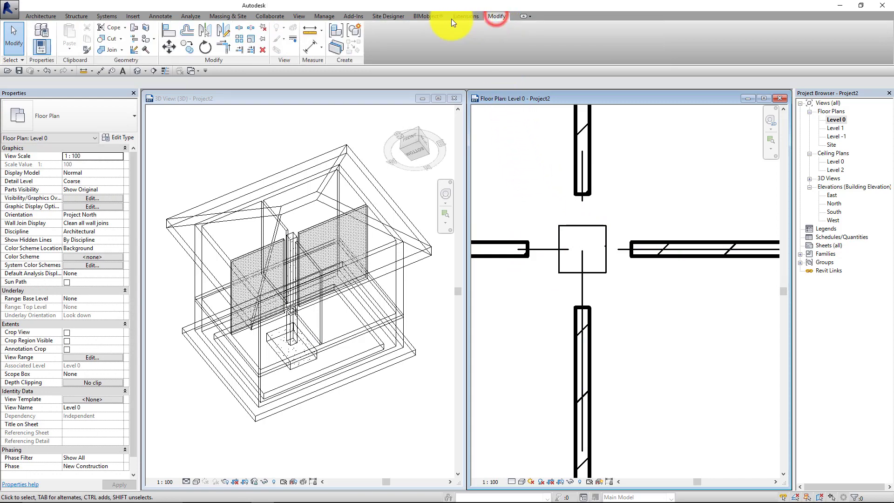
pyautogui.click(174, 33)
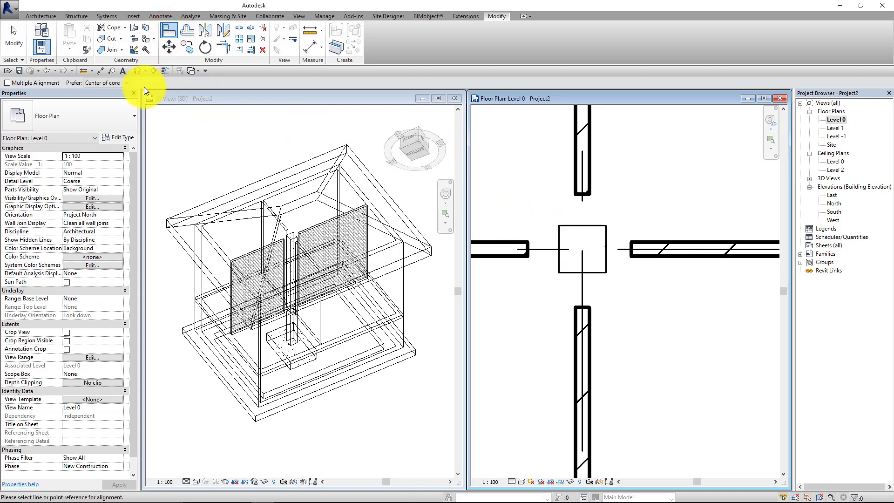
pyautogui.click(125, 82)
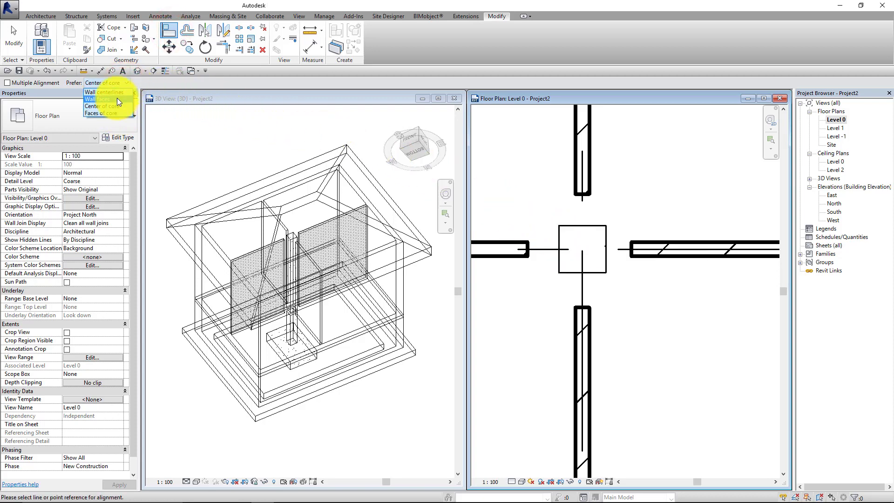
pyautogui.click(118, 102)
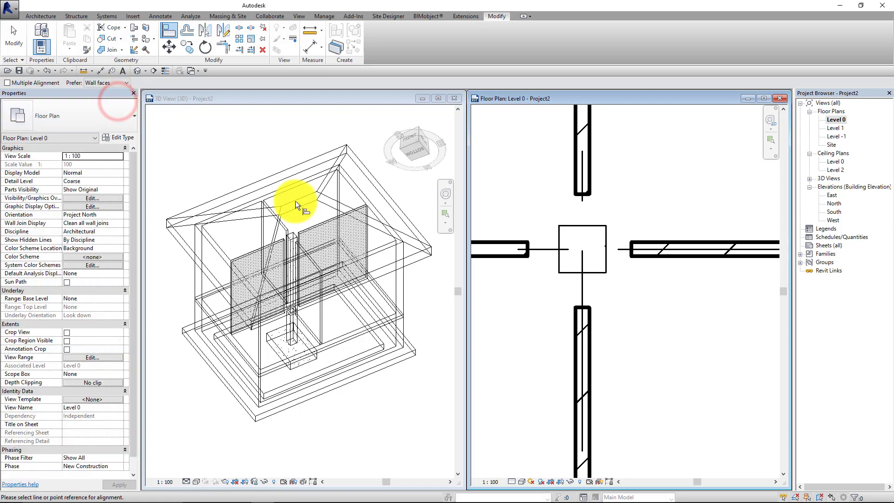
pyautogui.click(558, 241)
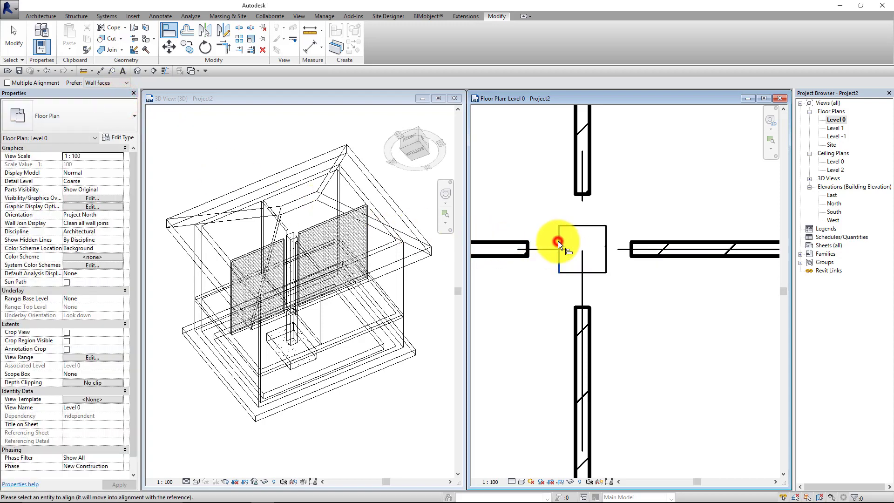
pyautogui.click(529, 248)
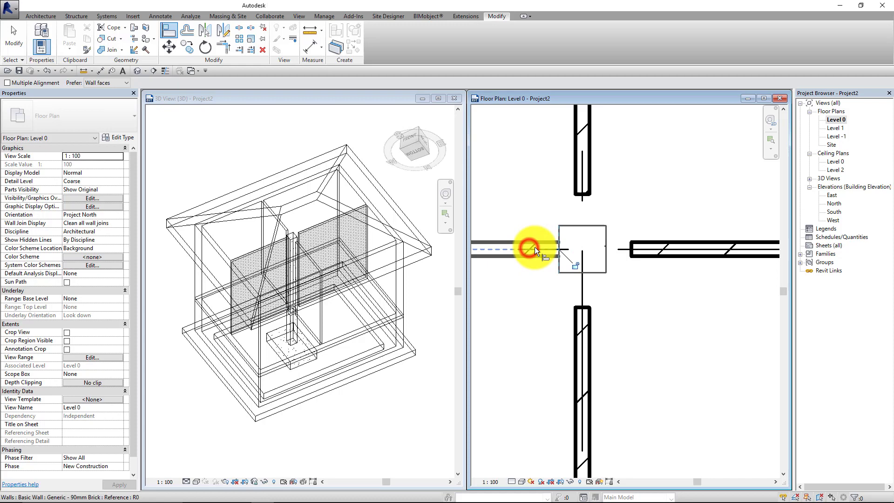
# Step: Align the upper and right wall ends with the adjacent column faces and lock both alignments
pyautogui.click(574, 226)
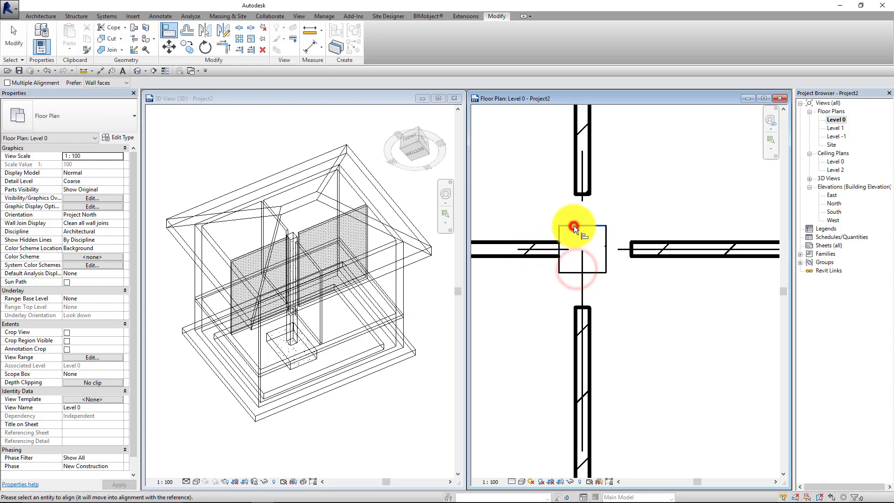
pyautogui.click(580, 195)
pyautogui.click(567, 242)
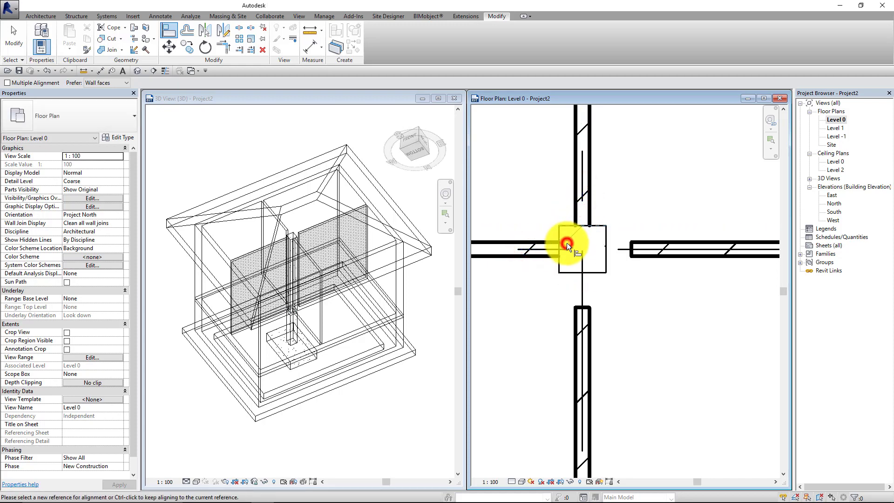
pyautogui.click(603, 259)
pyautogui.click(630, 252)
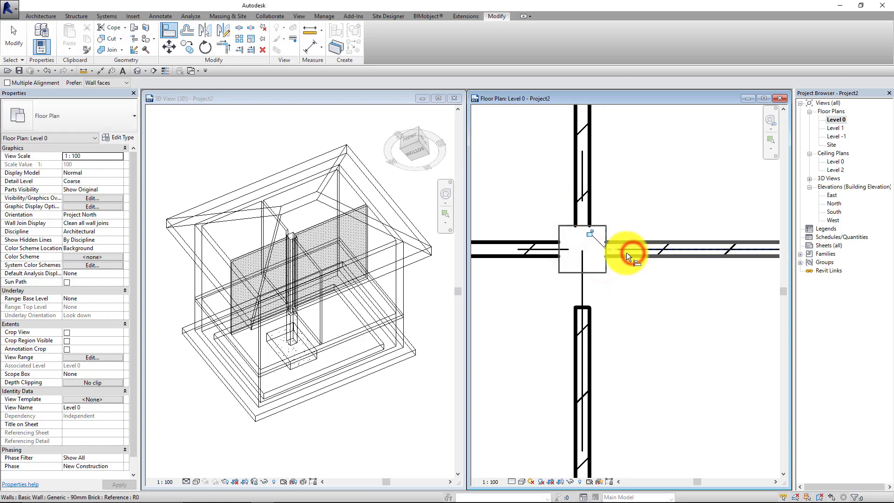
pyautogui.click(588, 233)
# Step: Align the lower wall's end with the column's lower face, lock it, and finish aligning
pyautogui.click(592, 270)
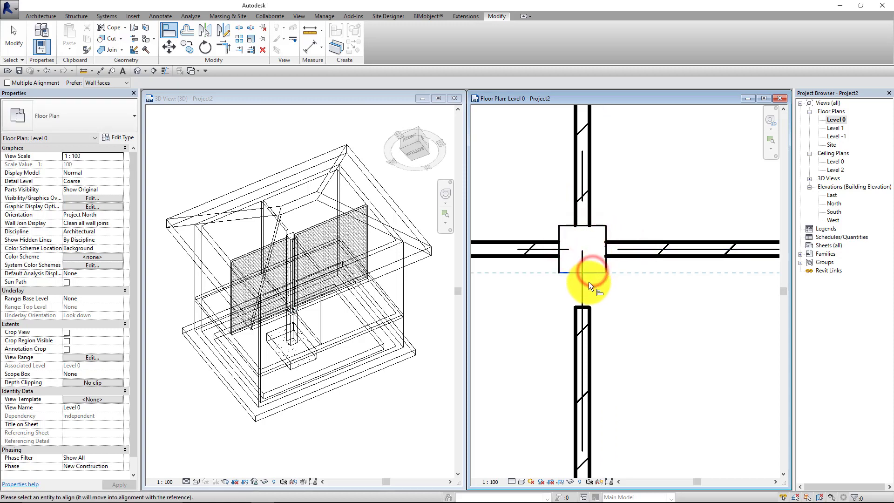
pyautogui.click(586, 304)
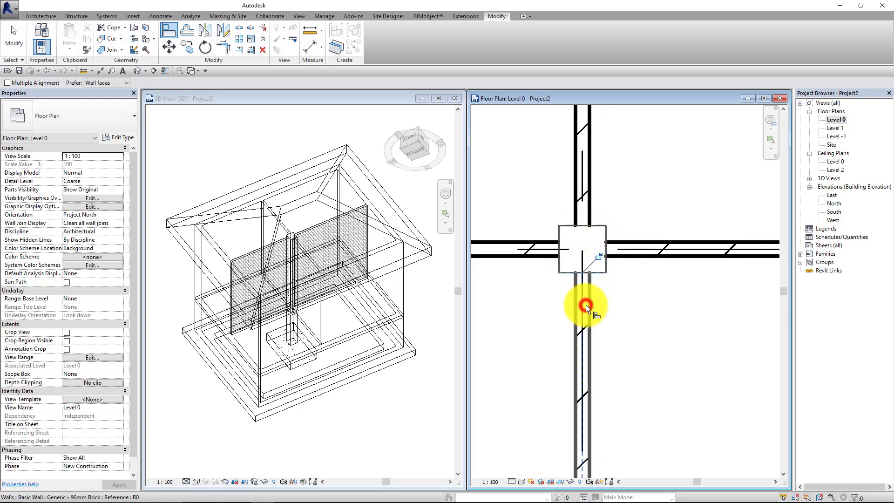
pyautogui.click(598, 256)
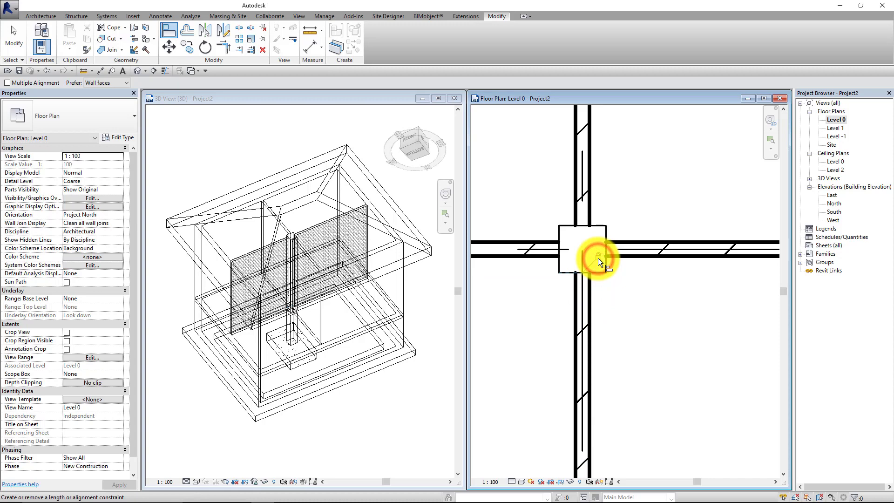
pyautogui.click(19, 47)
# Step: Move grid C to the right and then to the left of its central position to test the locked wall ends
pyautogui.scroll(-6, 582, 233)
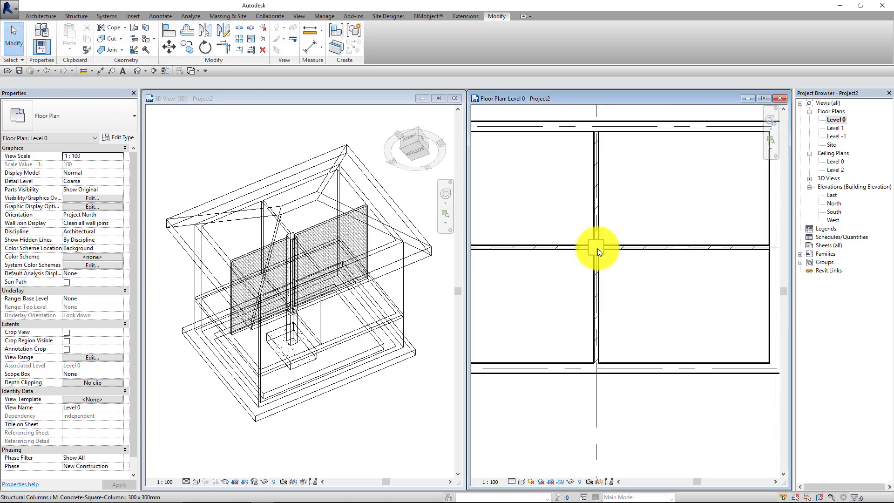
pyautogui.click(649, 390)
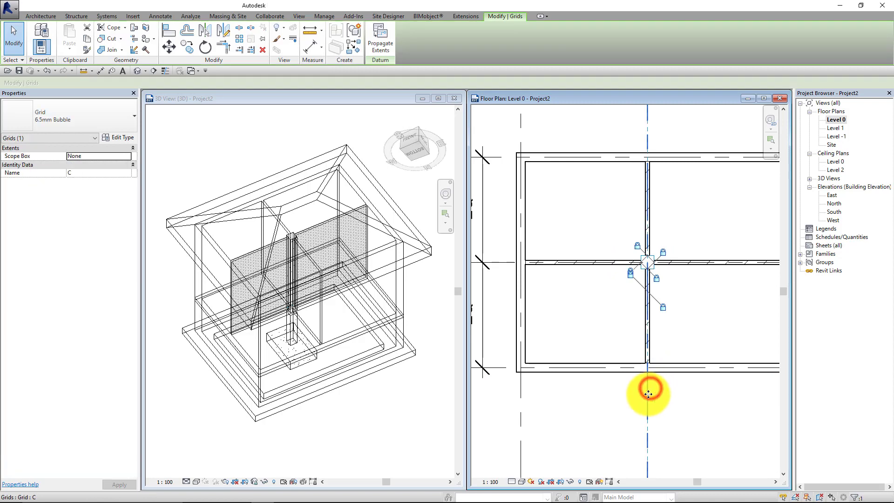
pyautogui.moveTo(649, 392); pyautogui.dragTo(678, 394)
pyautogui.moveTo(679, 394); pyautogui.dragTo(627, 399)
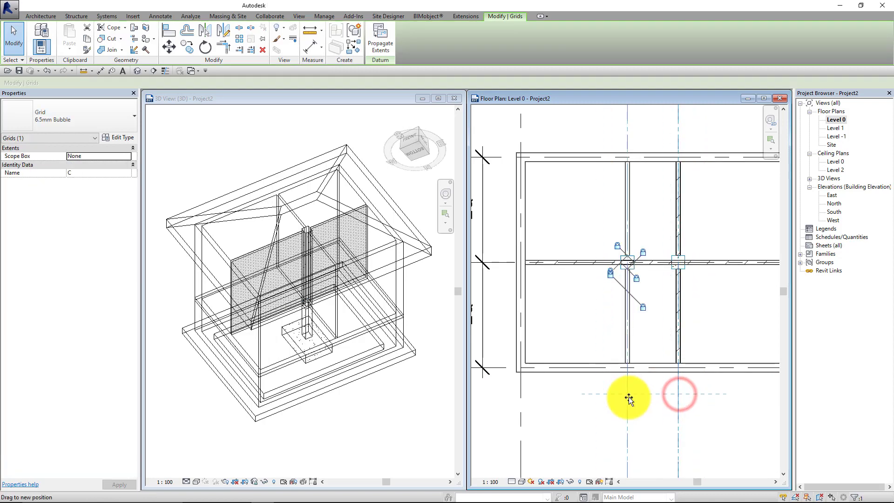
# Step: Move grid D up to about 220 cm from the upper grid and check the wall ends around the column
pyautogui.moveTo(504, 262)
pyautogui.mouseDown()
pyautogui.moveTo(511, 300)
pyautogui.moveTo(506, 258)
pyautogui.mouseUp()
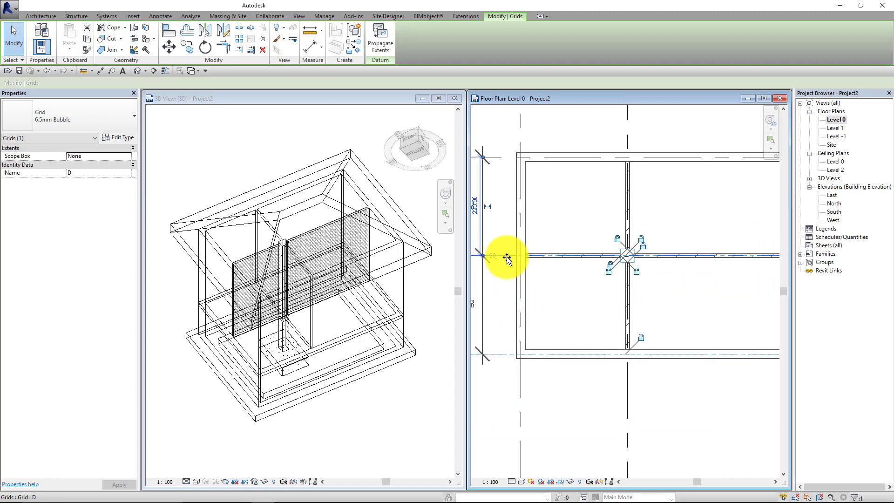
pyautogui.scroll(6, 636, 263)
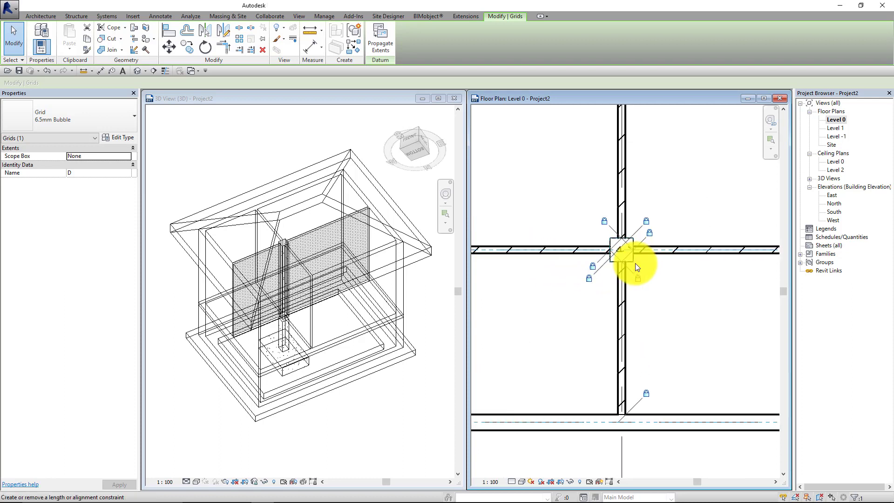
pyautogui.moveTo(645, 249); pyautogui.dragTo(673, 274, button='middle')
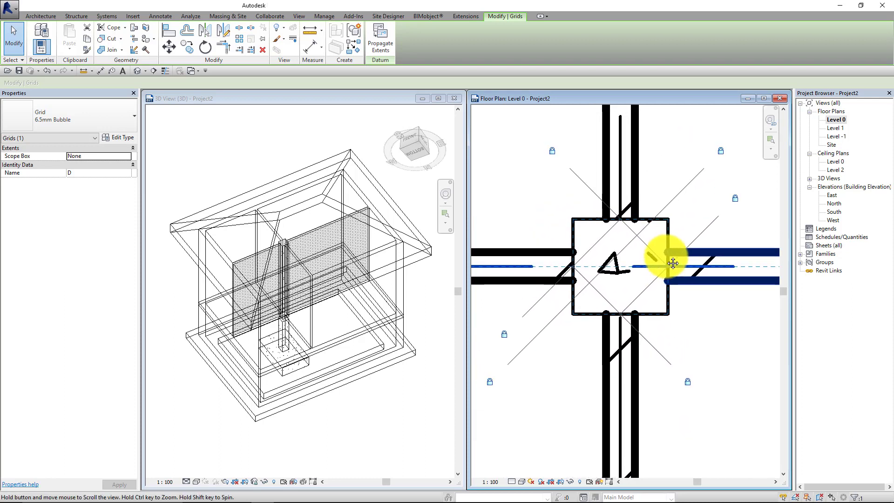
pyautogui.click(683, 322)
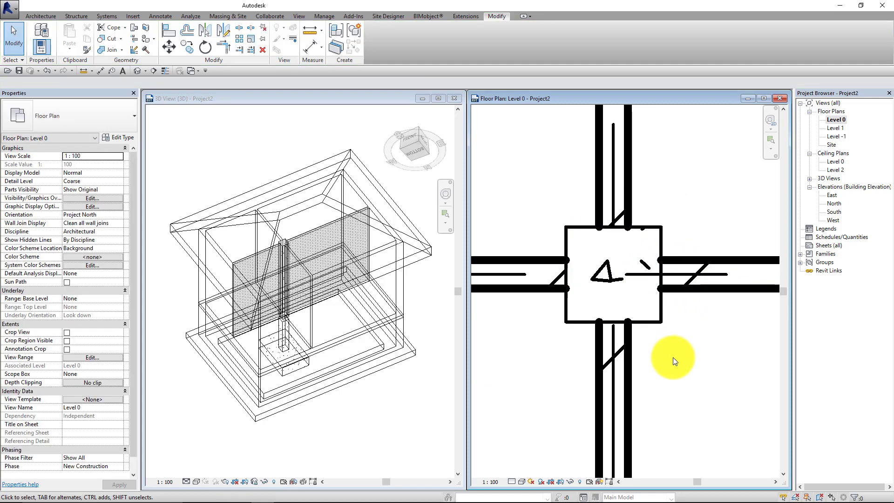
# Step: Reveal the constraints in the Level 0 plan and examine the equality constraint across the horizontal grids
pyautogui.click(608, 481)
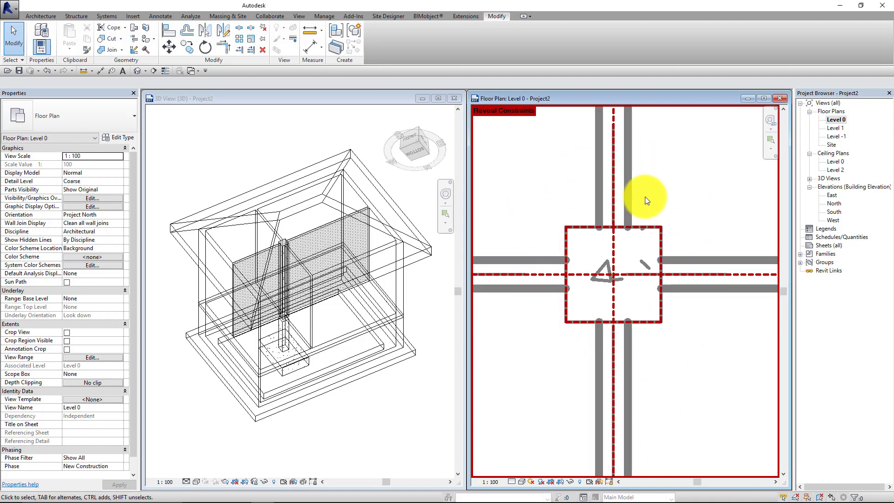
pyautogui.scroll(-5, 645, 196)
pyautogui.moveTo(644, 197); pyautogui.dragTo(639, 273, button='middle')
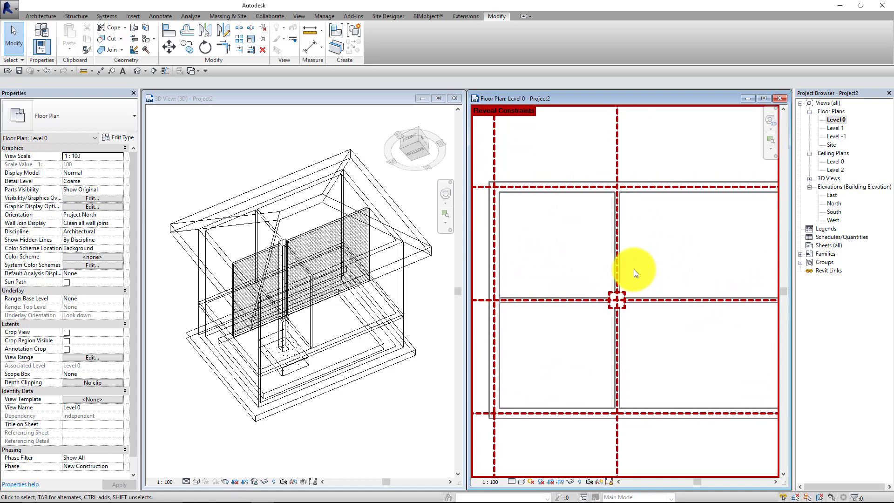
pyautogui.scroll(-4, 645, 236)
pyautogui.moveTo(645, 233); pyautogui.dragTo(630, 267, button='middle')
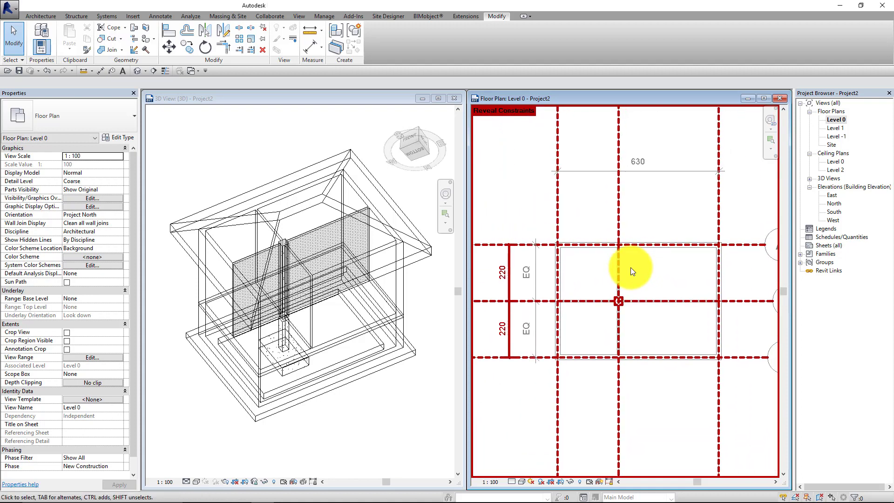
pyautogui.scroll(3, 631, 267)
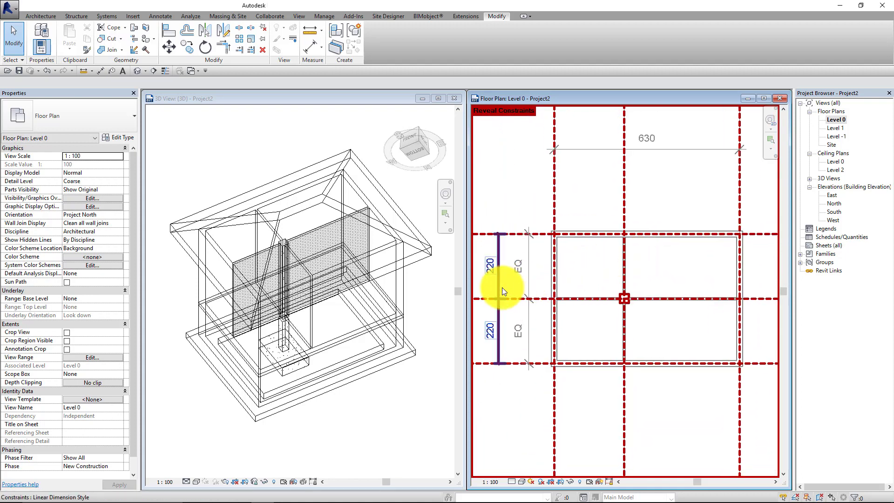
pyautogui.click(502, 287)
pyautogui.press('Escape')
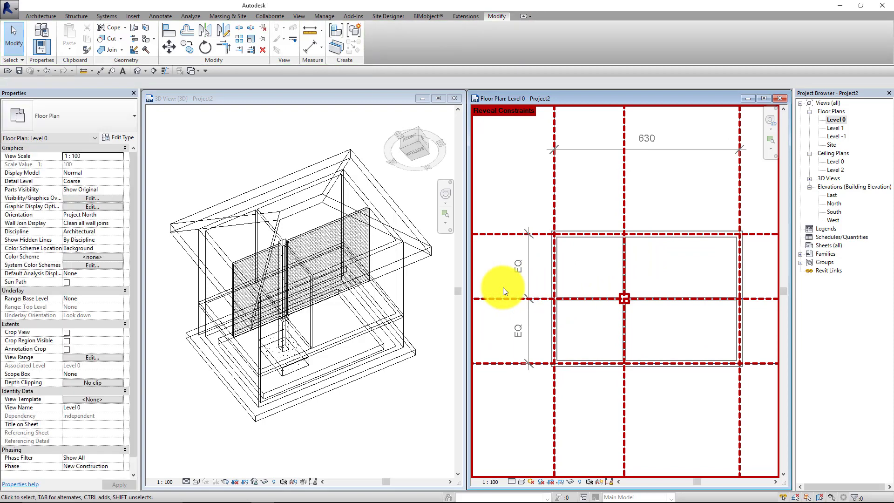
# Step: Delete the equality constraint across the horizontal grids and turn off the revealed constraints in the Level 0 plan
pyautogui.click(531, 289)
pyautogui.press('Delete')
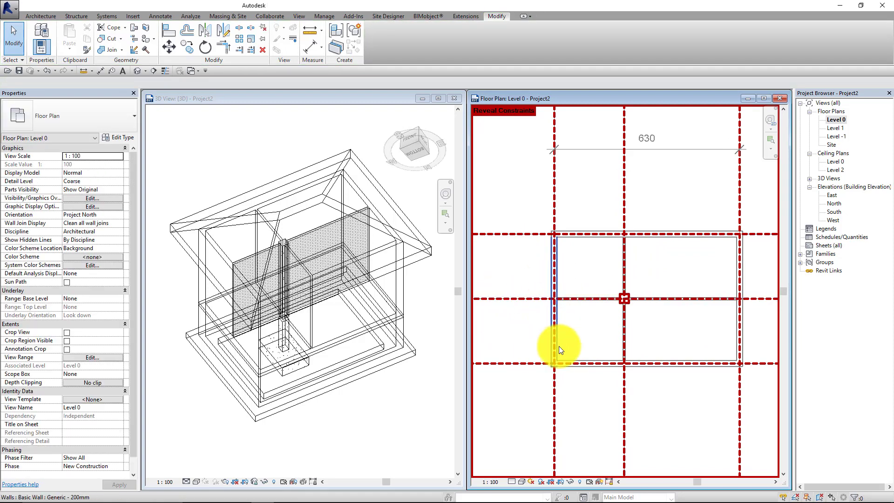
pyautogui.click(610, 482)
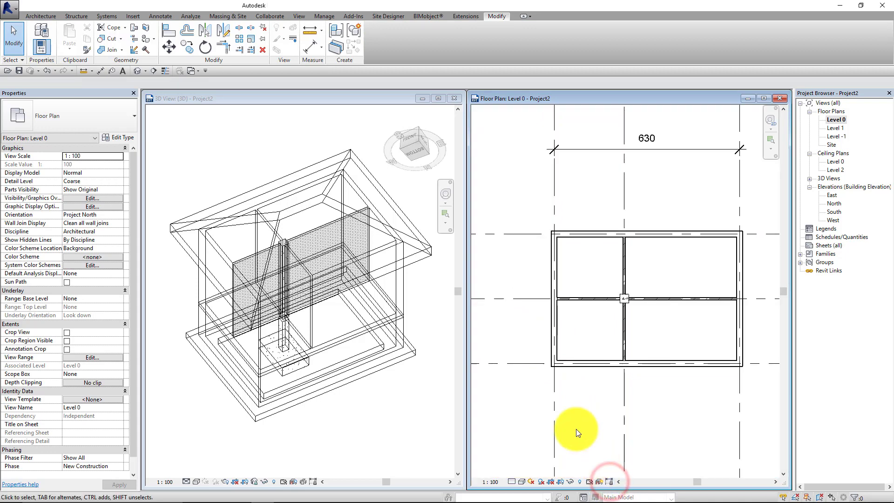
# Step: Move grid B downward in the plan to test the model without the equality constraint
pyautogui.click(536, 364)
pyautogui.moveTo(536, 365); pyautogui.dragTo(537, 387)
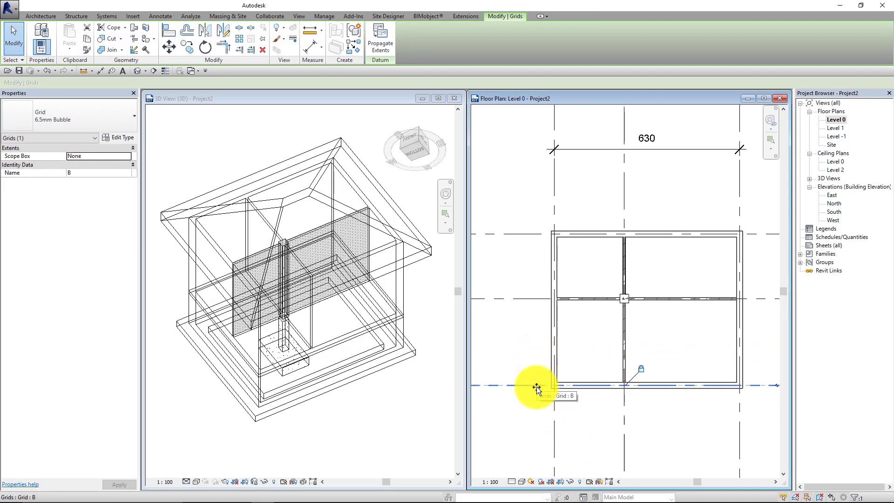
# Step: Unlock grid B's alignment, try moving the grid about 60 cm below the lower wall, undo the change, and reselect the grid
pyautogui.click(642, 371)
pyautogui.moveTo(535, 384); pyautogui.dragTo(535, 407)
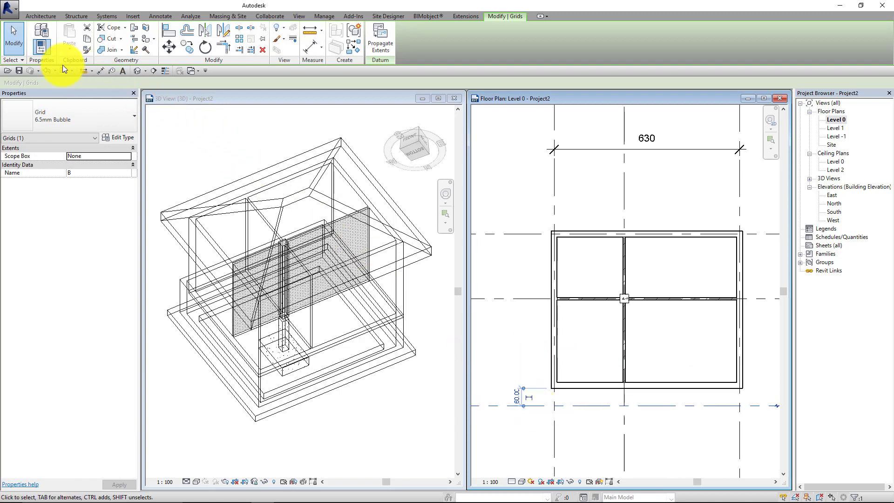
pyautogui.click(45, 71)
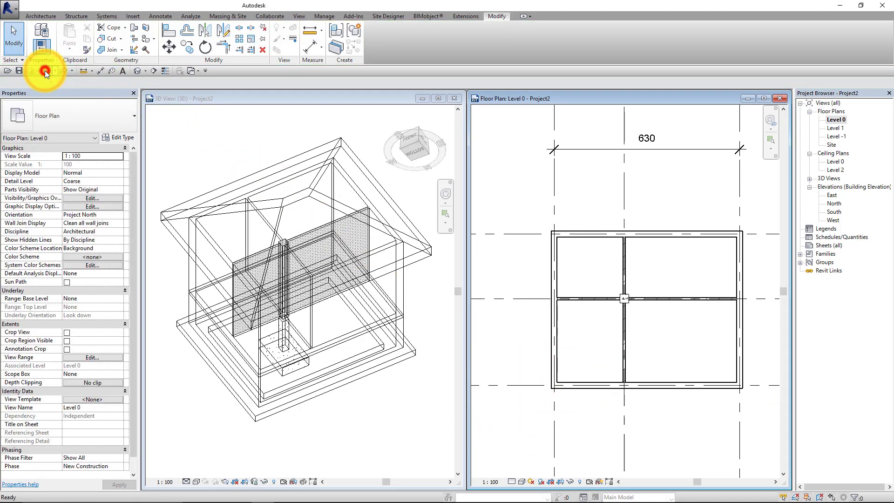
pyautogui.click(537, 386)
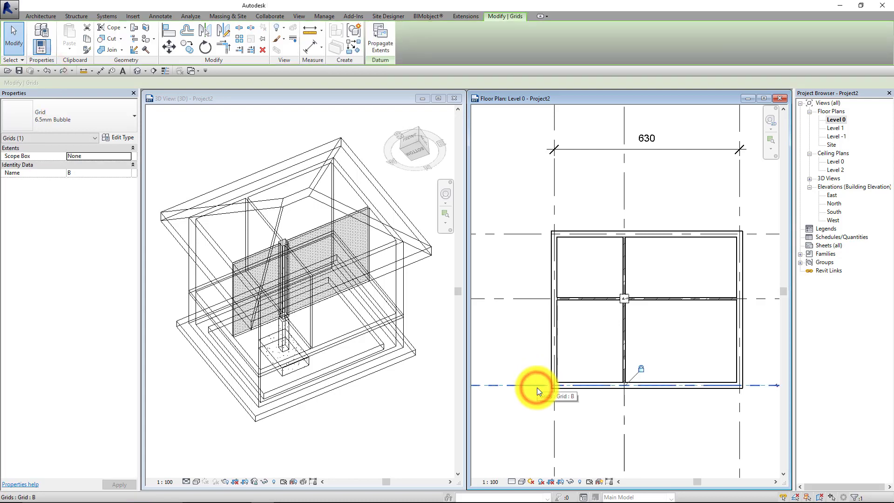